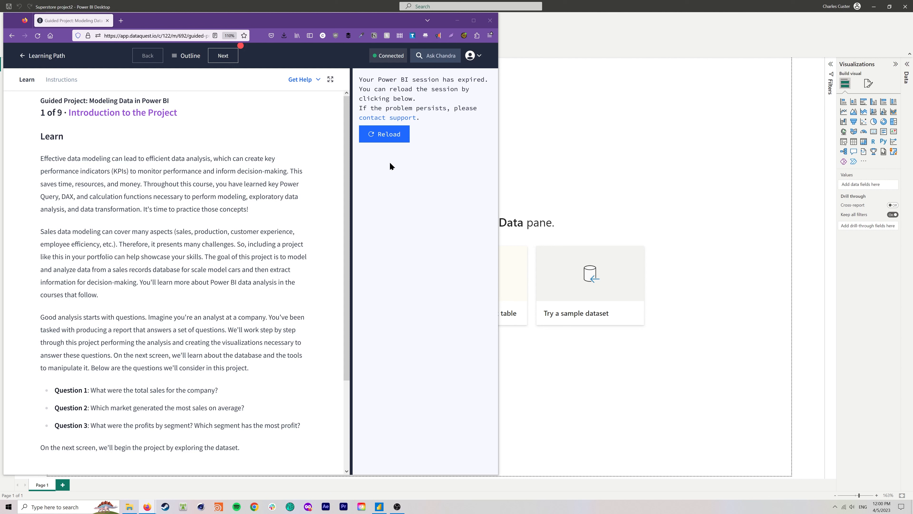
# - Reload the expired Power BI session and read through the Introduction to the Project page
pyautogui.click(383, 137)
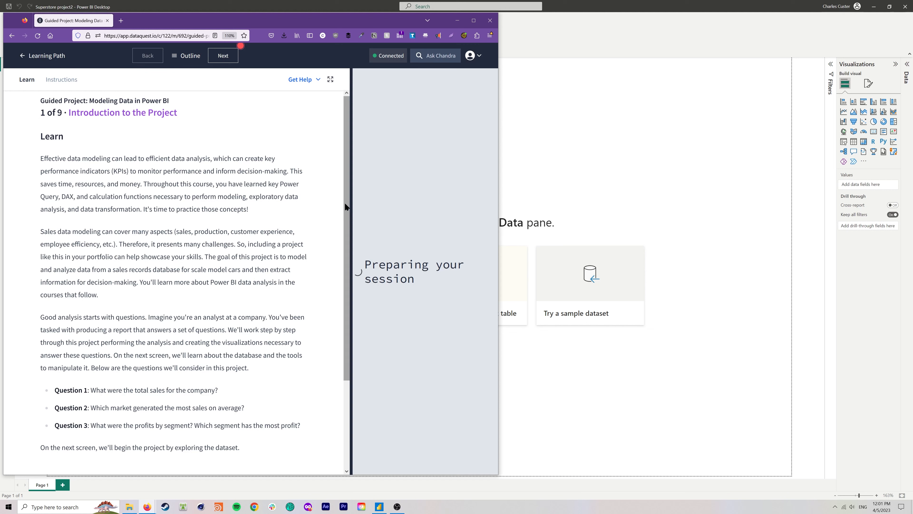
pyautogui.moveTo(345, 207); pyautogui.dragTo(350, 229)
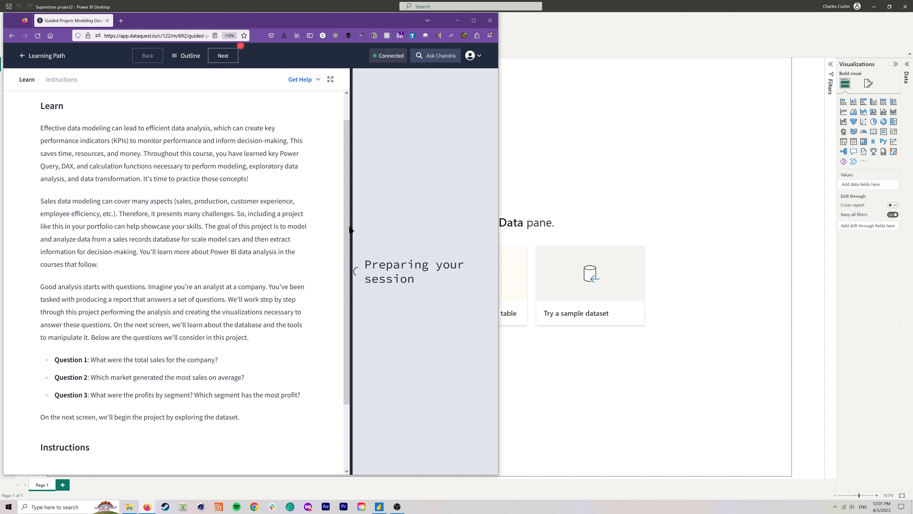
pyautogui.moveTo(347, 224); pyautogui.dragTo(348, 225)
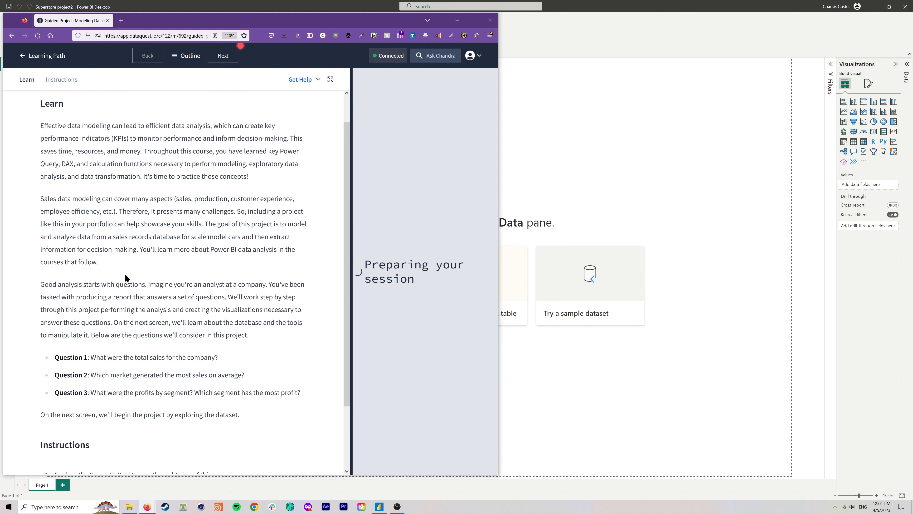
pyautogui.scroll(-2, 126, 277)
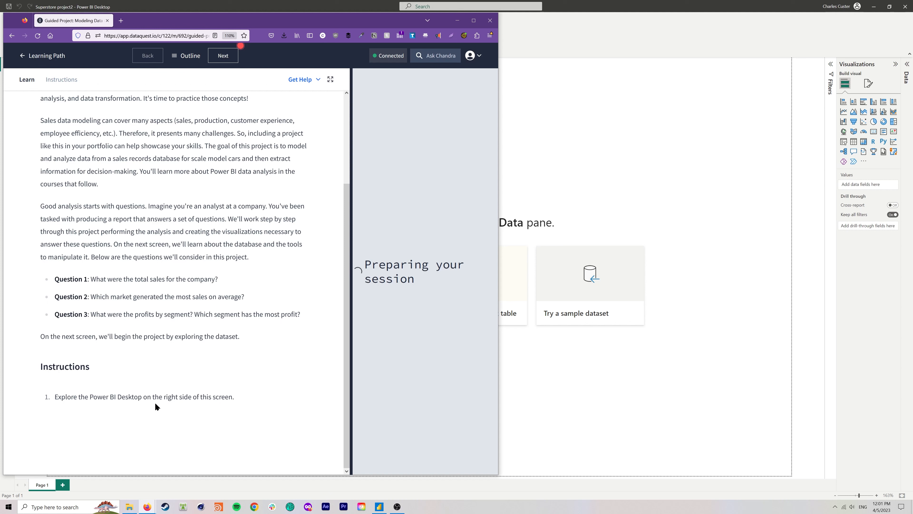
pyautogui.scroll(3, 172, 344)
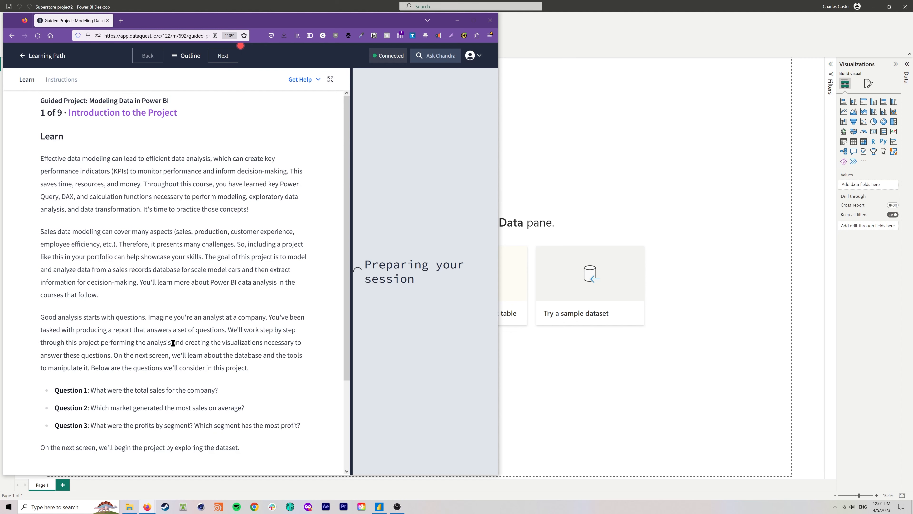
# - Go to the Load and Explore the Dataset page and read its column descriptions and loading instructions
pyautogui.click(220, 57)
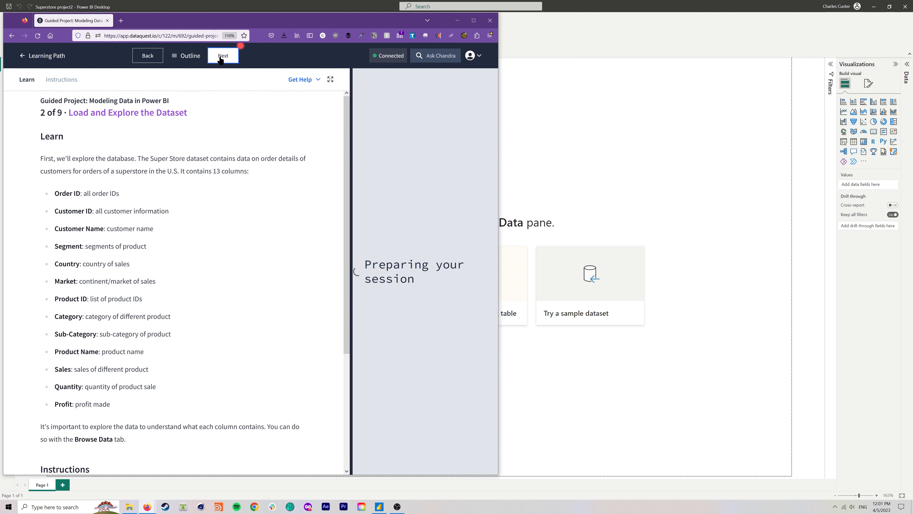
pyautogui.scroll(-1, 212, 220)
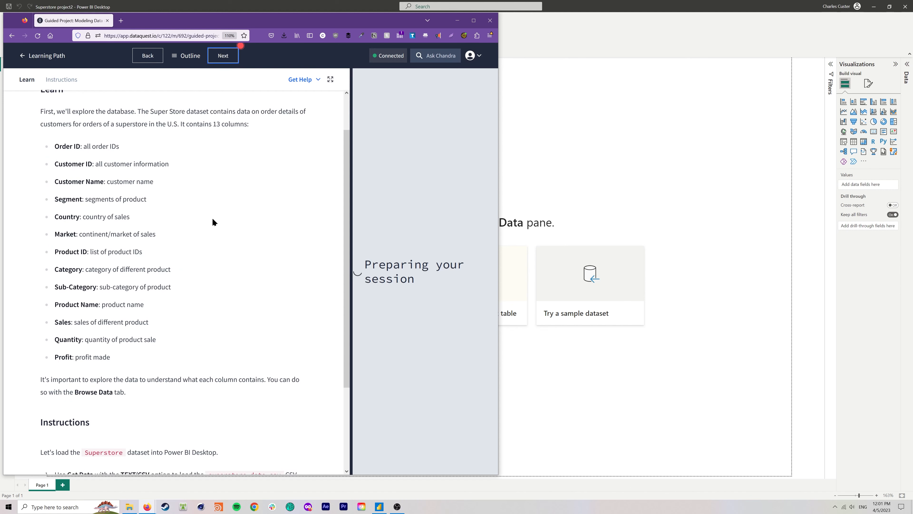
pyautogui.scroll(1, 212, 219)
pyautogui.scroll(-1, 212, 219)
pyautogui.scroll(-3, 65, 362)
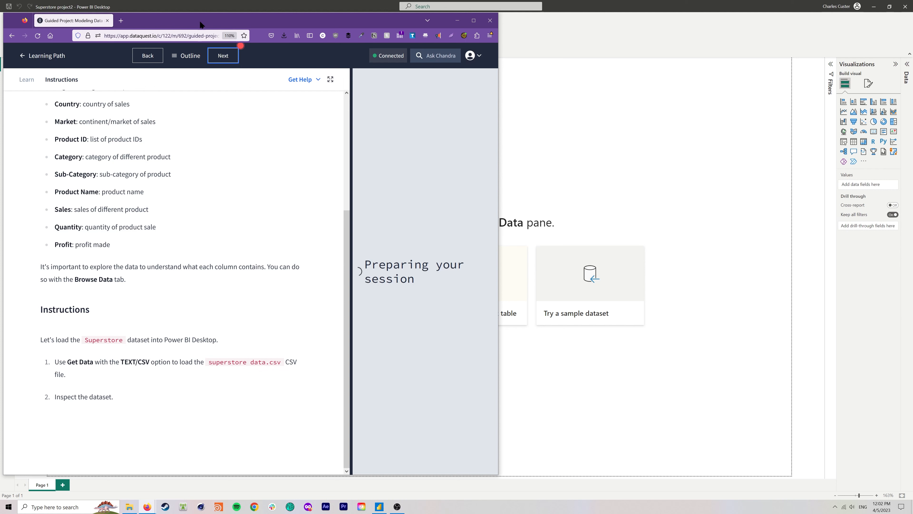
# - Switch to Power BI Desktop, load superstore data.csv as a Text/CSV source, and display the loaded table in Data view
pyautogui.moveTo(198, 21); pyautogui.dragTo(0, 108)
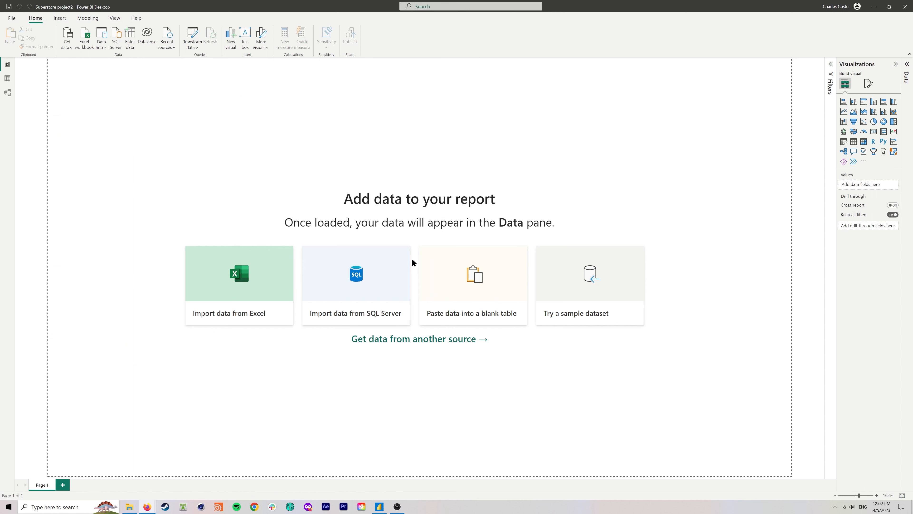
pyautogui.click(403, 342)
pyautogui.click(377, 344)
pyautogui.click(445, 183)
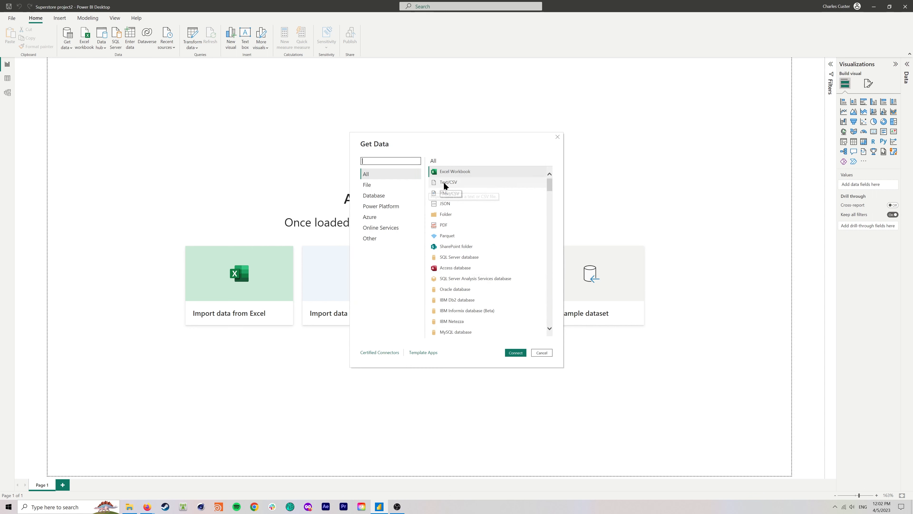
pyautogui.click(516, 353)
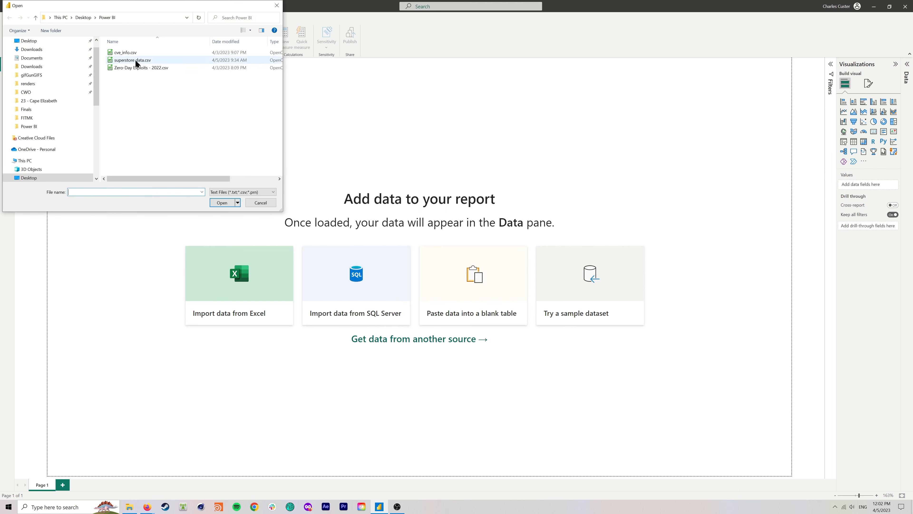
pyautogui.click(135, 60)
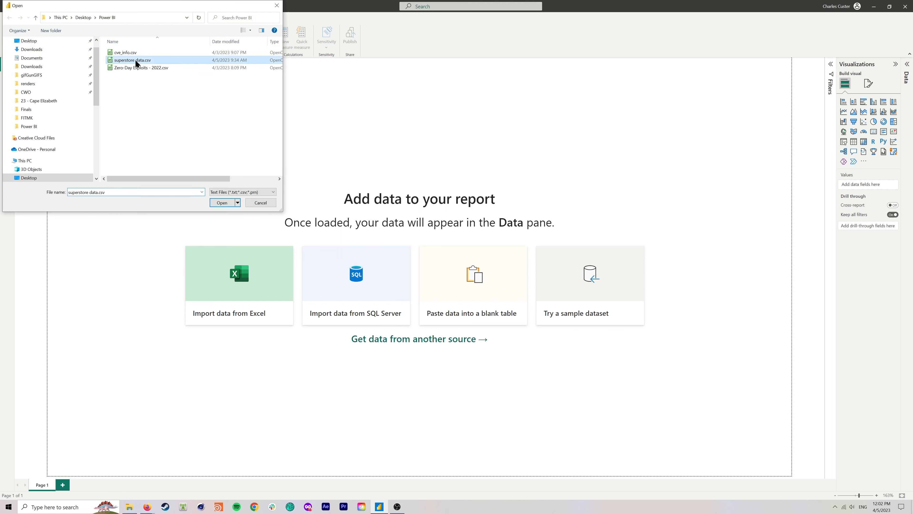
pyautogui.click(220, 203)
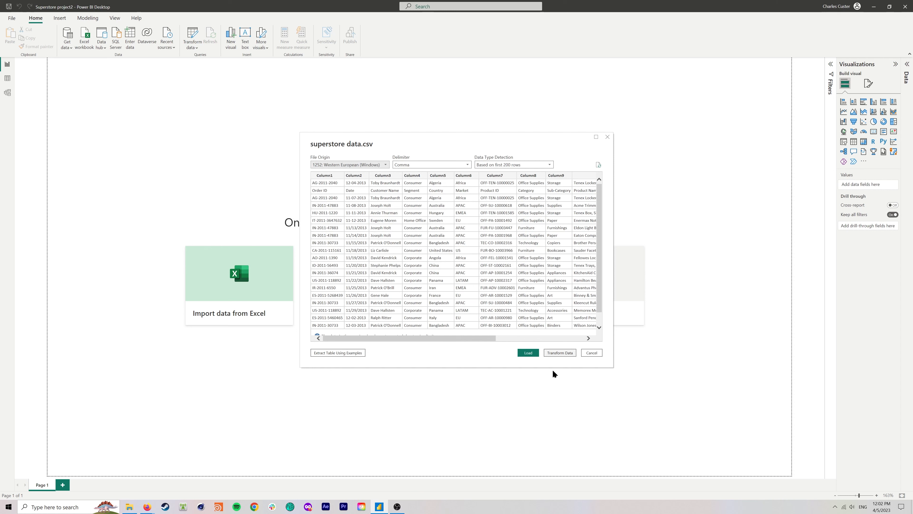
pyautogui.click(528, 353)
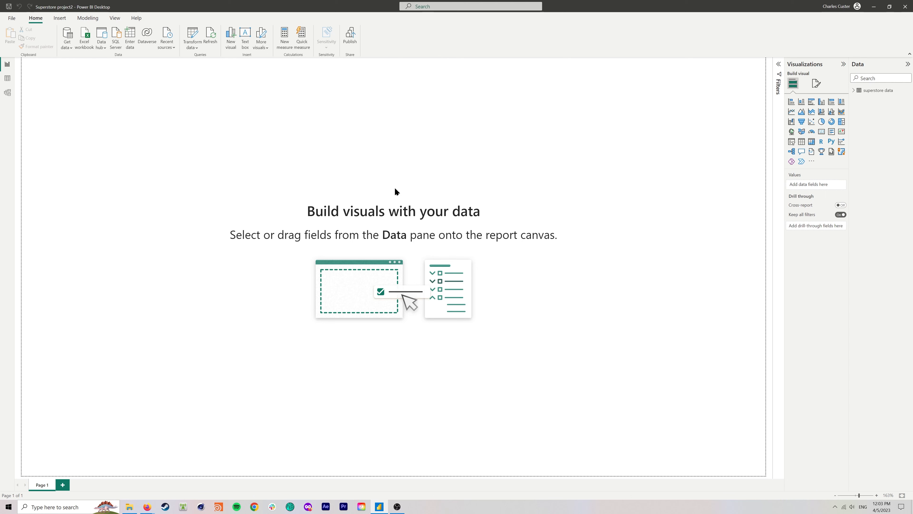
pyautogui.click(8, 80)
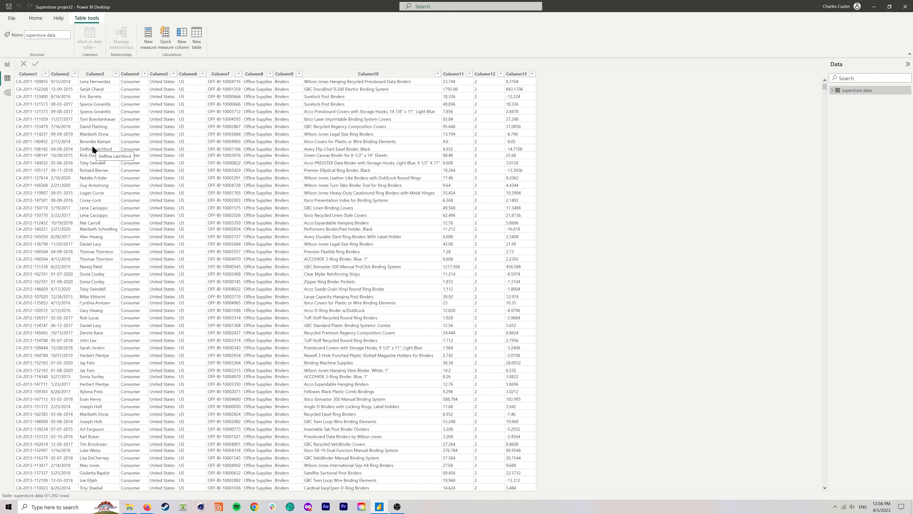
# - Bring back the project guide, advance to the Clean the Dataset page, and read the listed data issues and instructions
pyautogui.moveTo(0, 216); pyautogui.dragTo(279, 27)
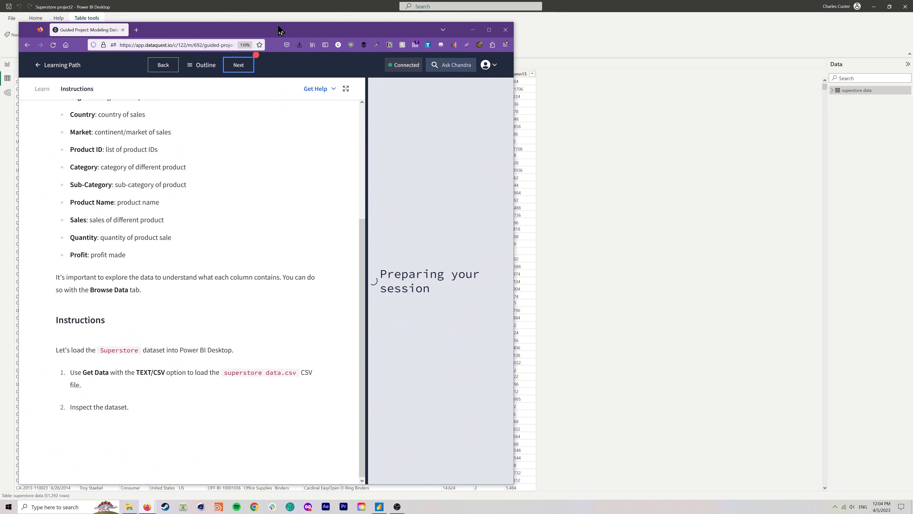
pyautogui.click(237, 69)
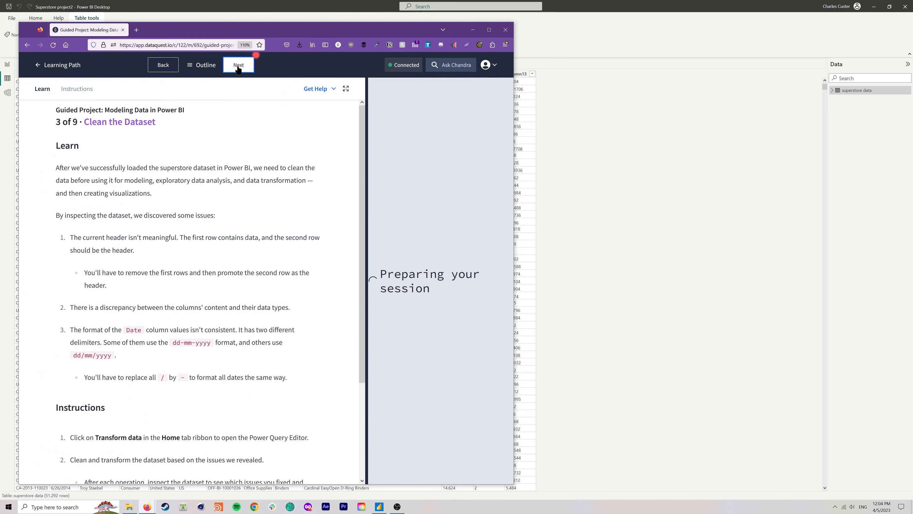
pyautogui.scroll(-2, 224, 150)
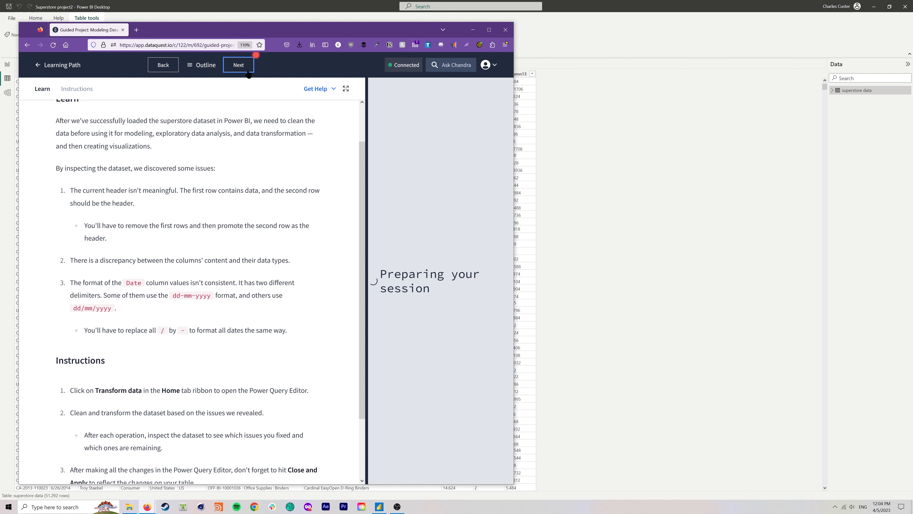
pyautogui.moveTo(258, 31); pyautogui.dragTo(0, 242)
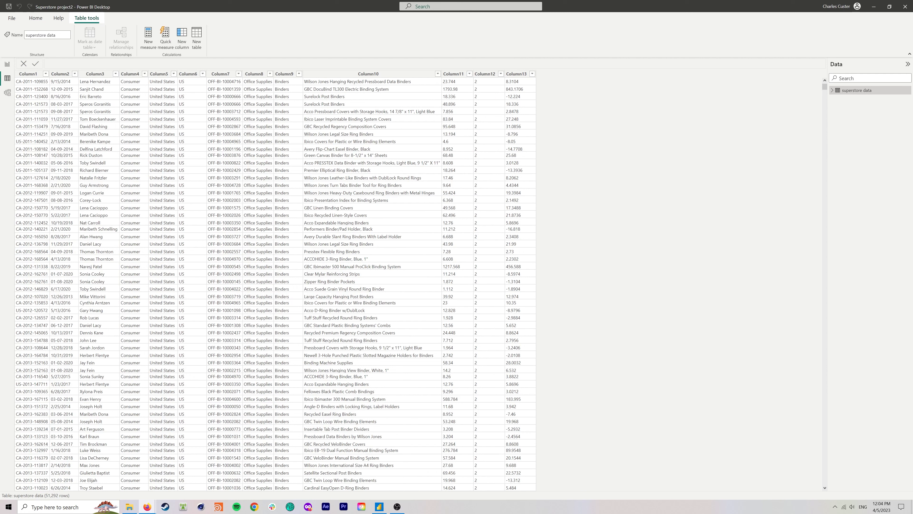
# - Open the superstore data table in the Power Query Editor in Power BI Desktop
pyautogui.click(39, 20)
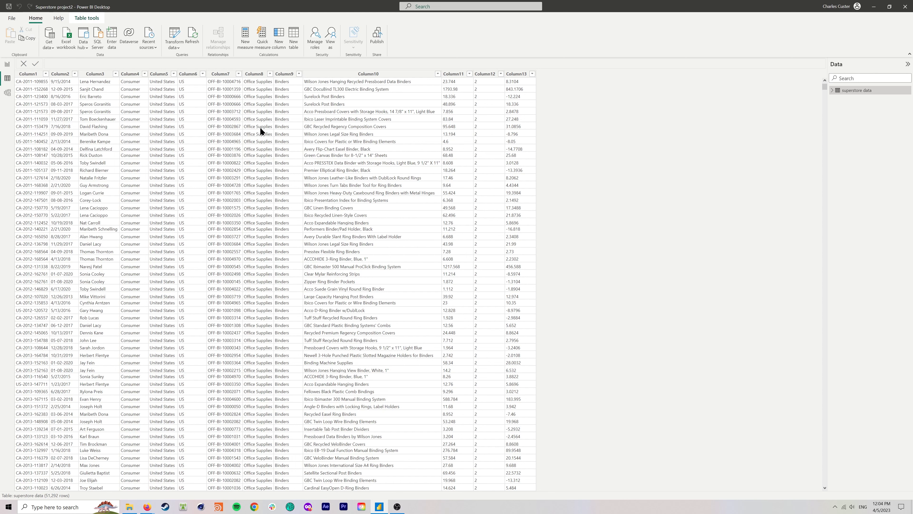
pyautogui.click(180, 46)
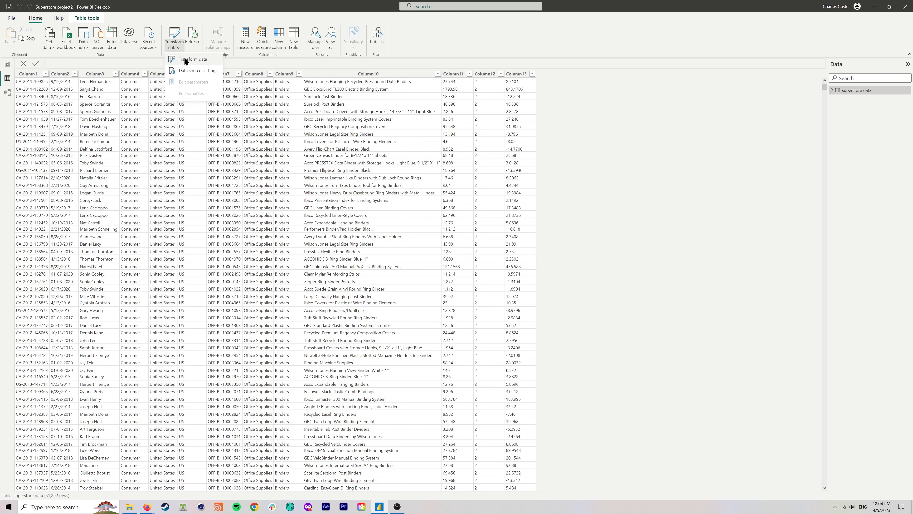
pyautogui.click(184, 58)
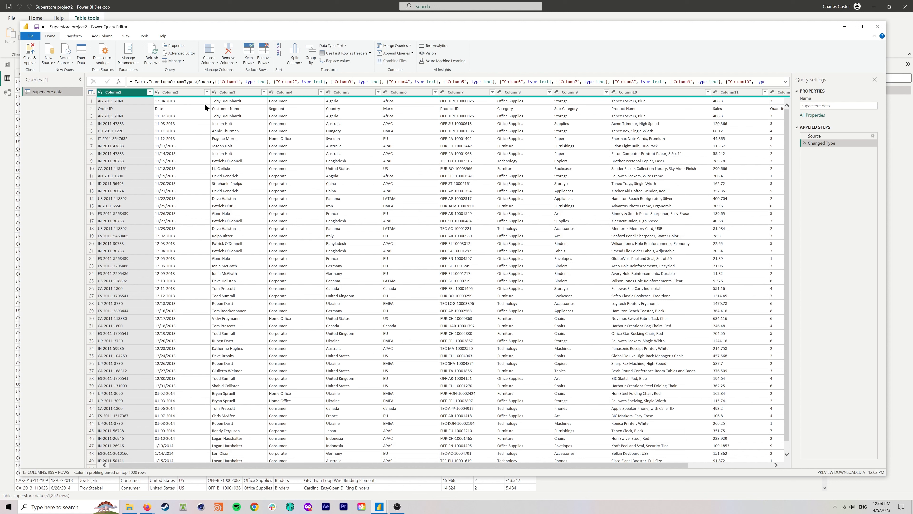
# - Remove the top 1 row of the superstore data query, above the row holding the real column names
pyautogui.click(225, 101)
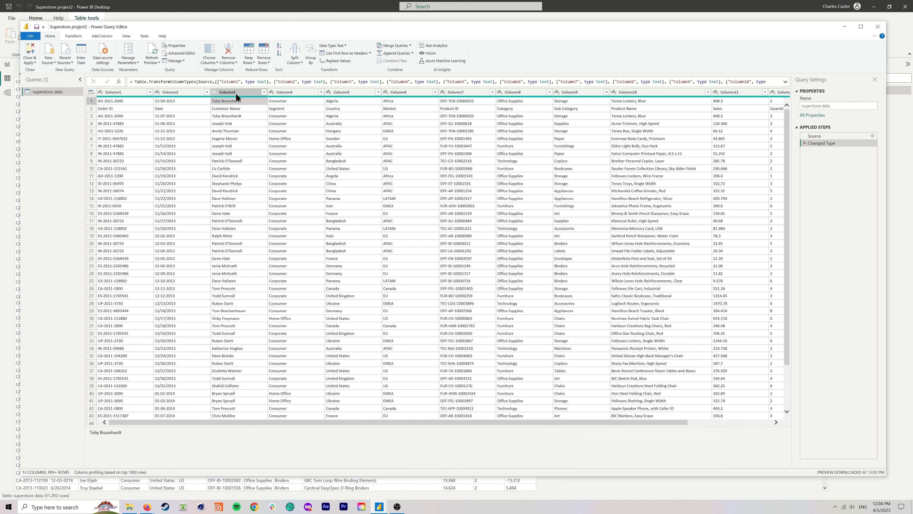
pyautogui.click(236, 108)
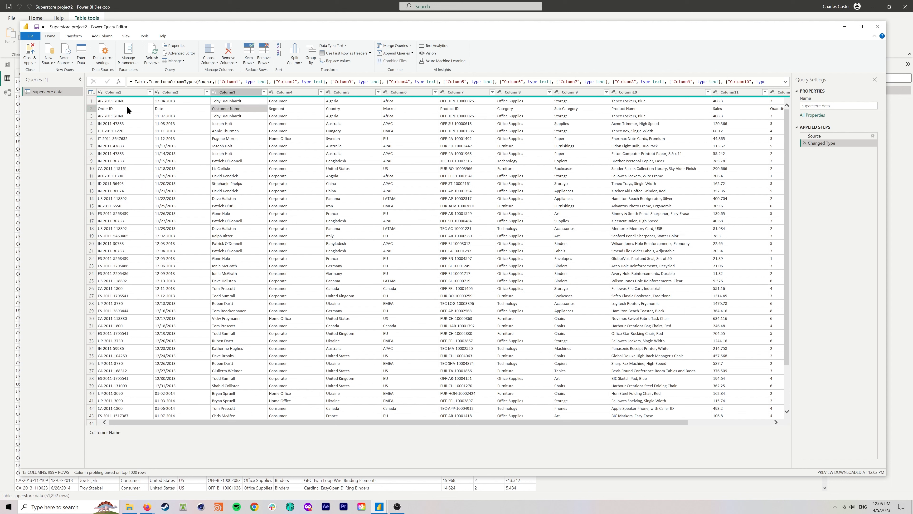
pyautogui.click(92, 100)
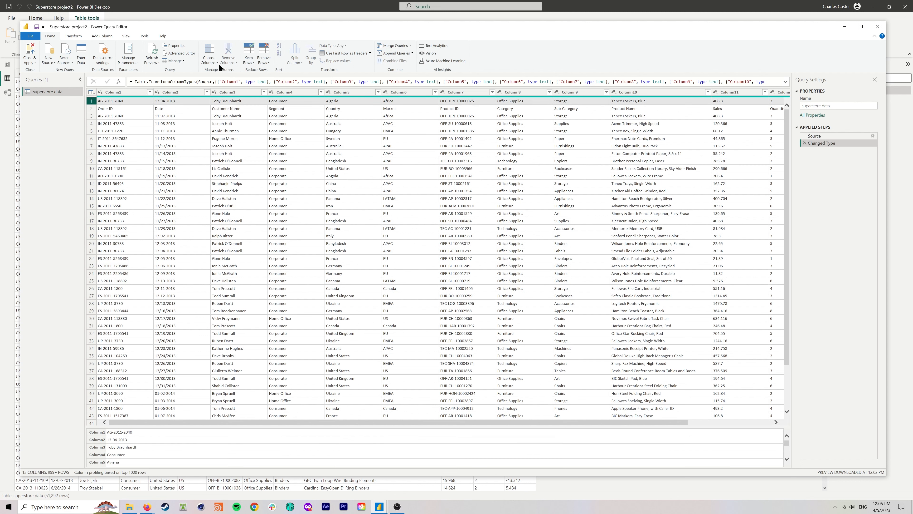
pyautogui.click(265, 63)
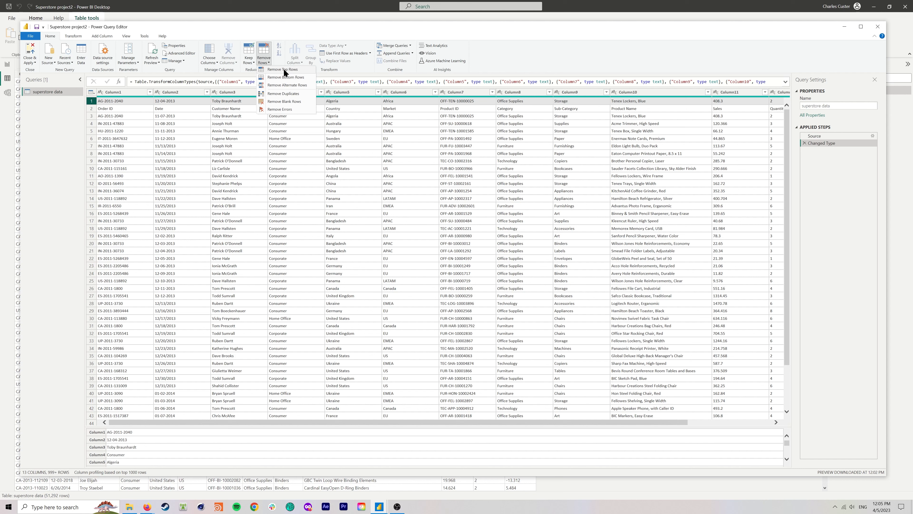
pyautogui.click(282, 69)
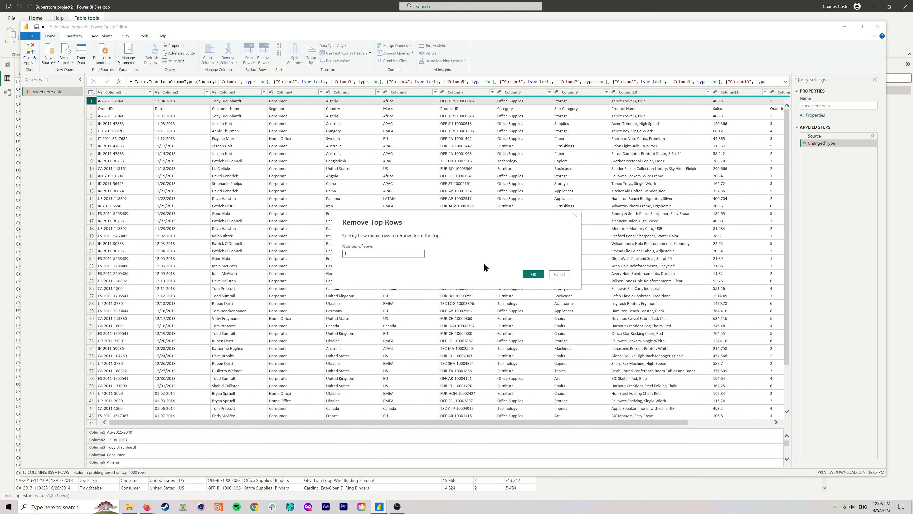
pyautogui.click(533, 275)
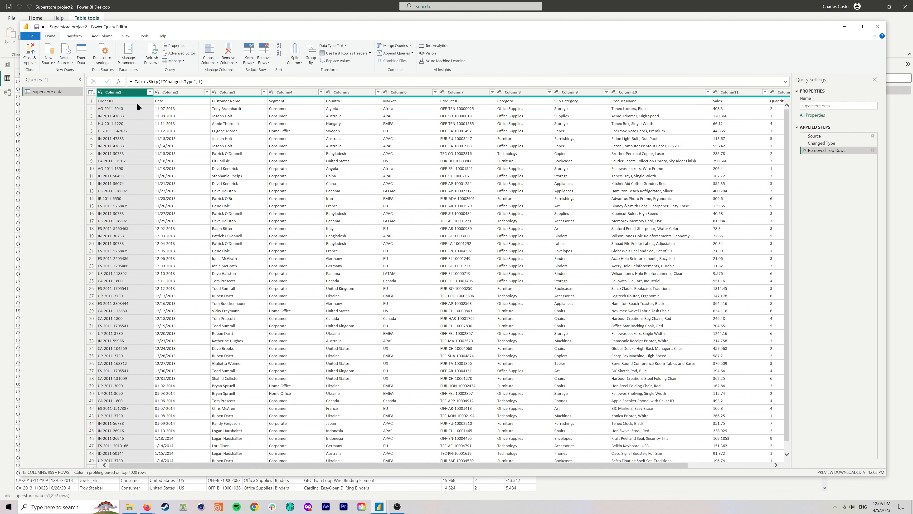
# - Promote the first row of the superstore data to column headers and check the Customer Name, Country and Order ID columns
pyautogui.click(345, 53)
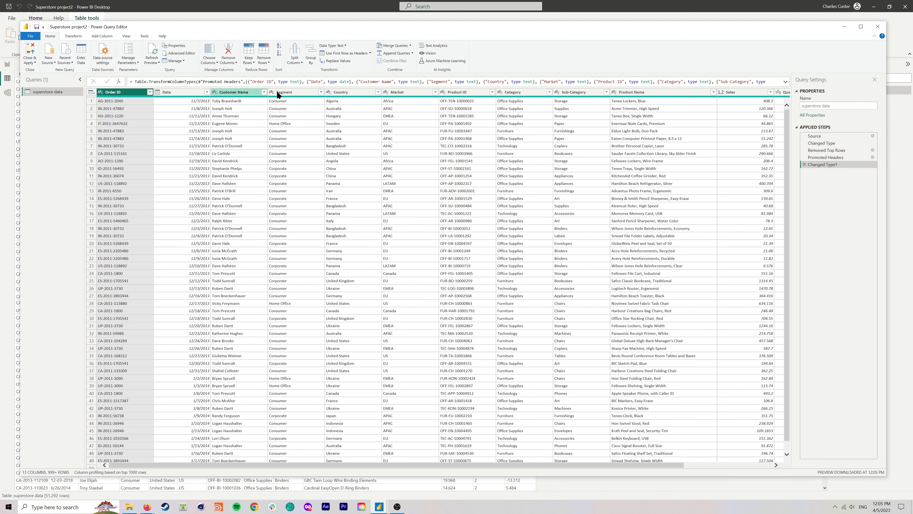
pyautogui.click(228, 101)
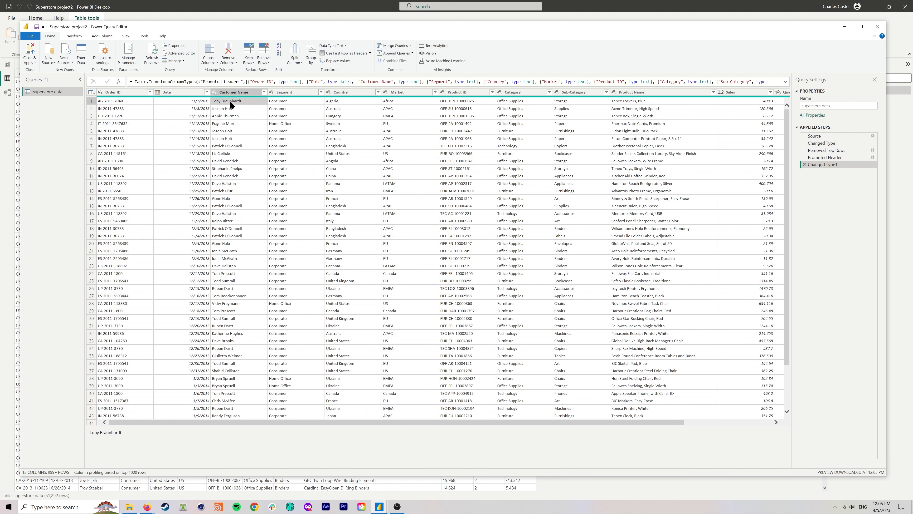
pyautogui.click(327, 102)
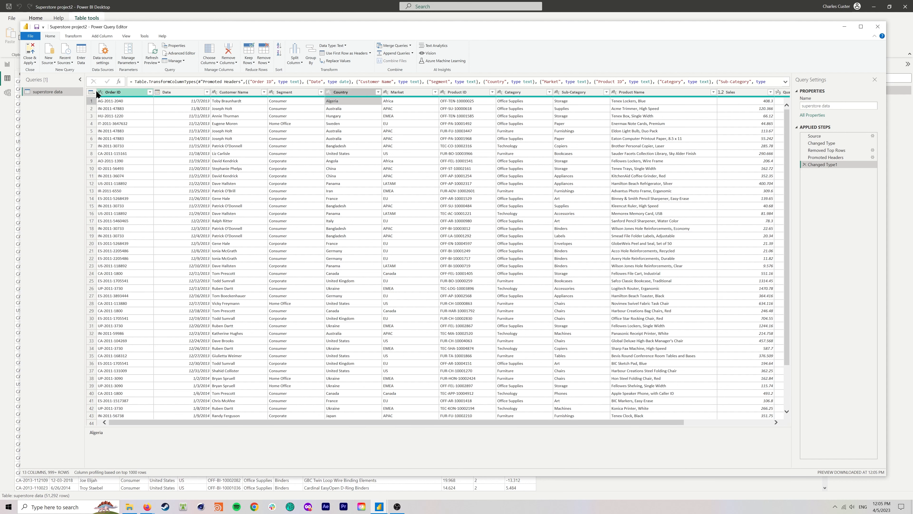
pyautogui.click(123, 93)
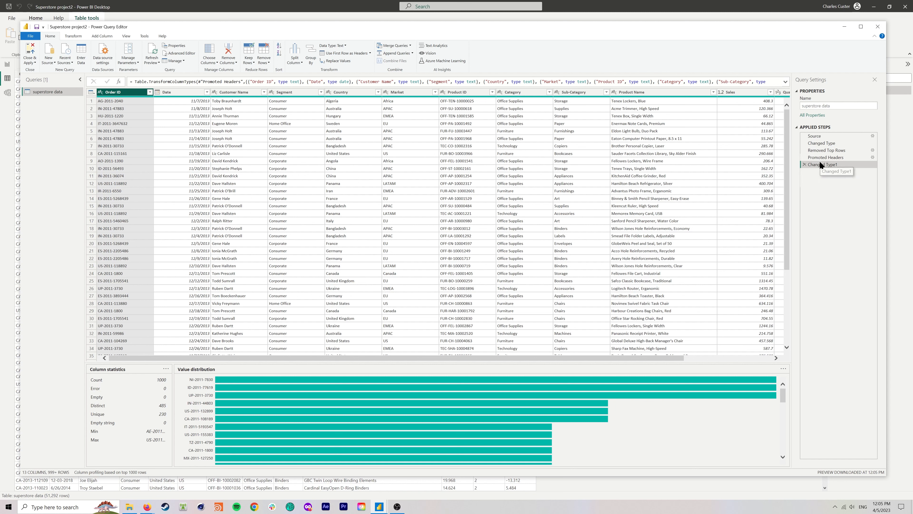
# - Delete the automatic Changed Type1 step and set the Date column's data type to Date
pyautogui.click(805, 164)
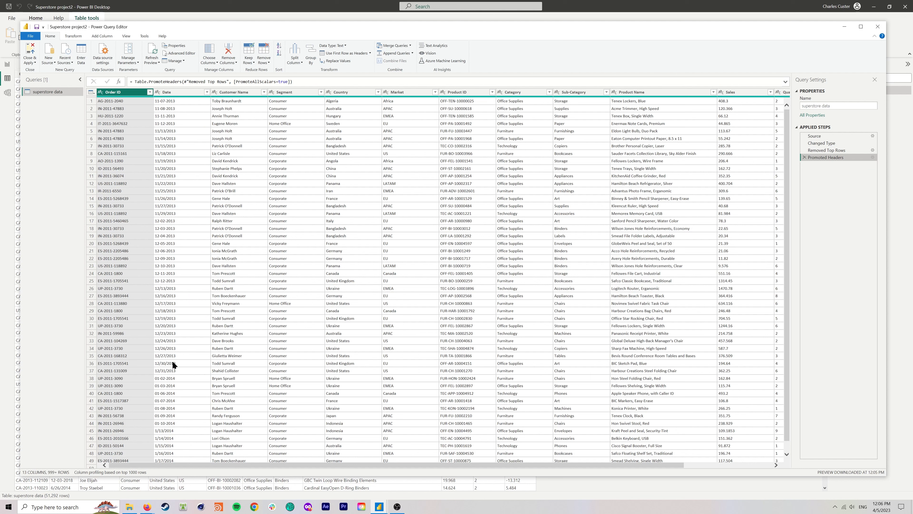
pyautogui.click(158, 92)
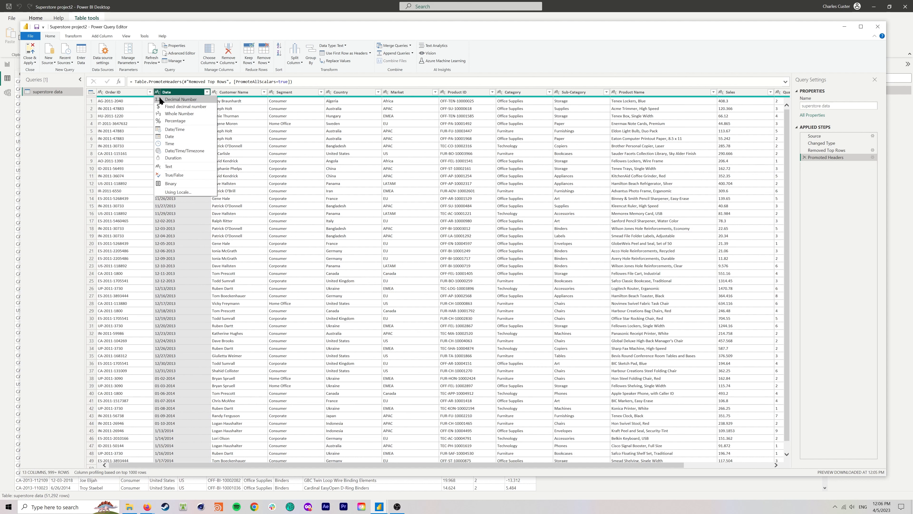
pyautogui.click(170, 136)
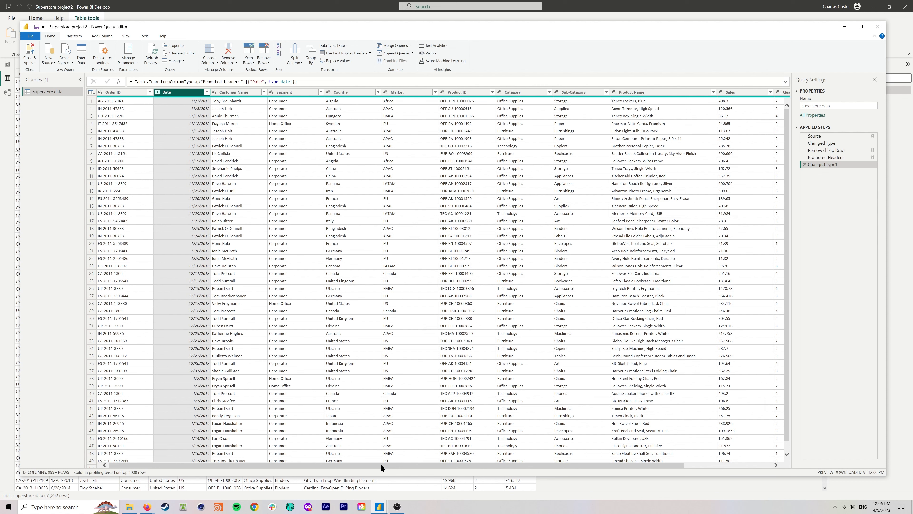
# - Set the data type of the Sales and Profit columns to Fixed decimal number
pyautogui.moveTo(380, 464); pyautogui.dragTo(533, 472)
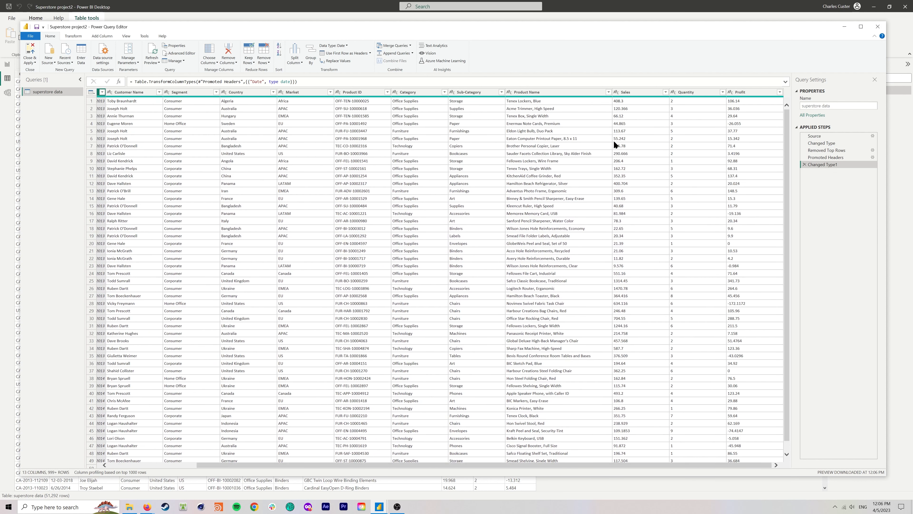
pyautogui.click(616, 92)
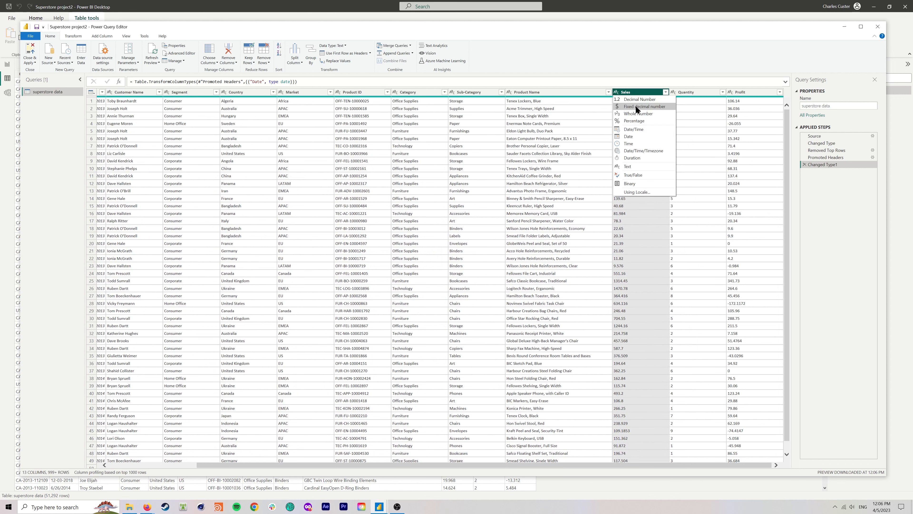
pyautogui.click(636, 105)
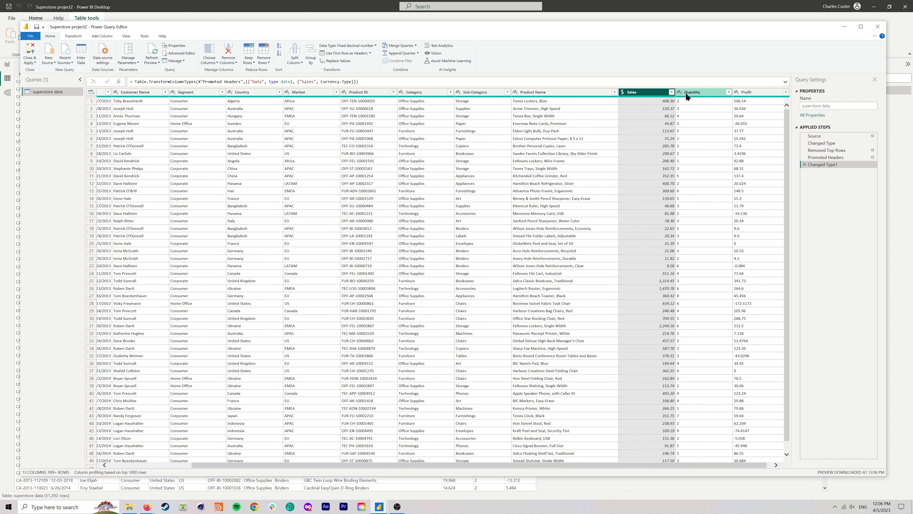
pyautogui.click(740, 95)
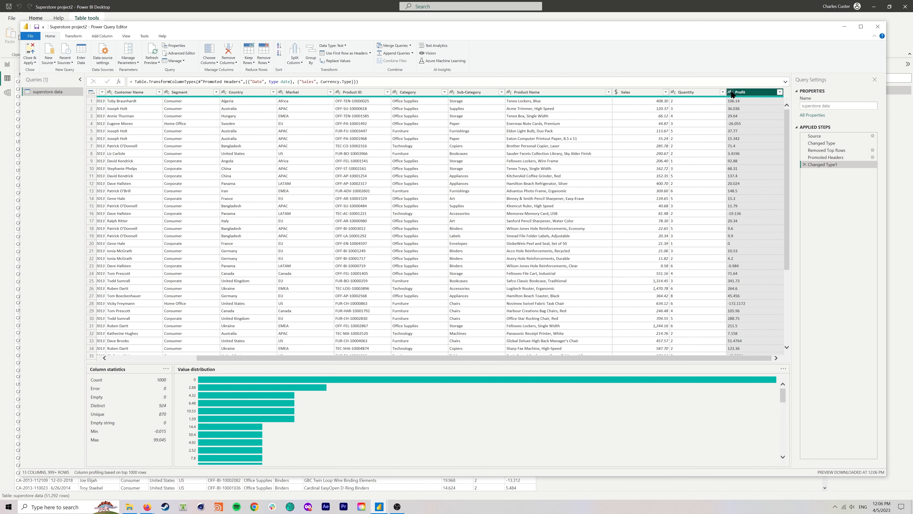
pyautogui.click(732, 93)
pyautogui.click(749, 107)
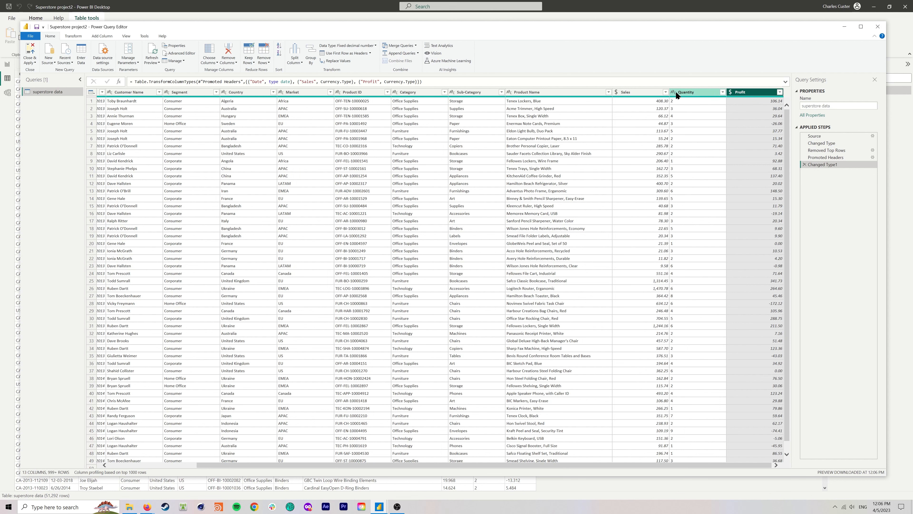
# - Set the Quantity column's data type to Whole Number, then close the query editor and apply the changes
pyautogui.click(673, 92)
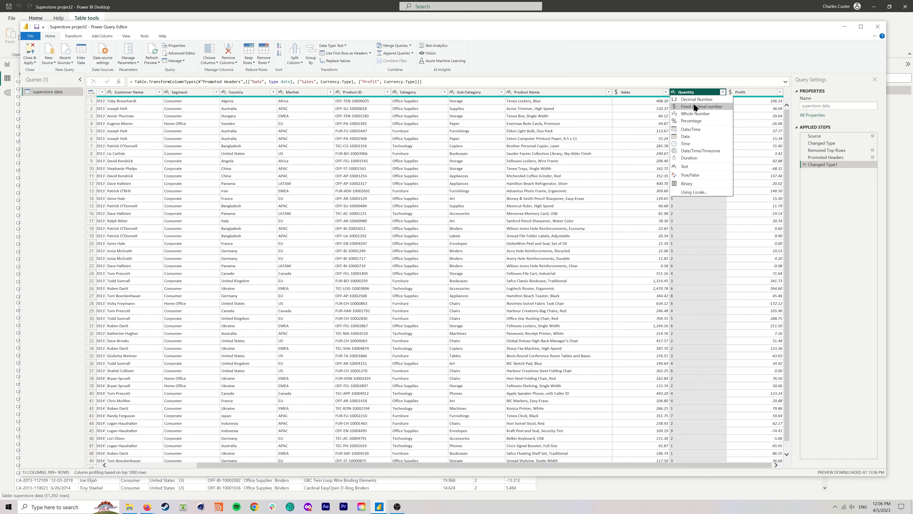
pyautogui.click(695, 113)
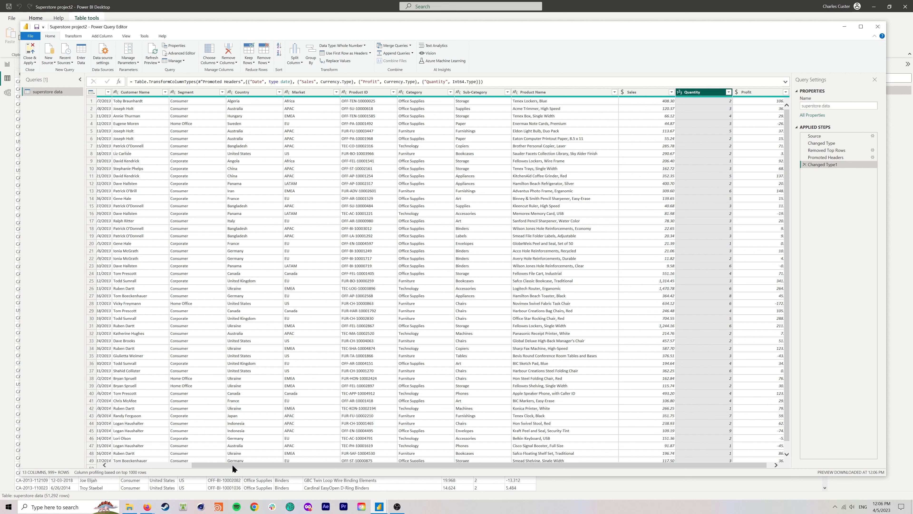
pyautogui.moveTo(232, 464); pyautogui.dragTo(143, 466)
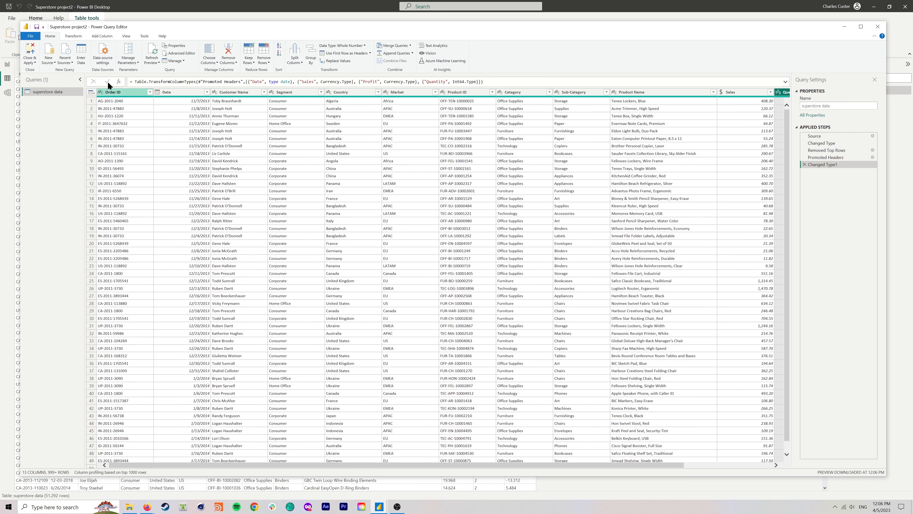
pyautogui.click(30, 52)
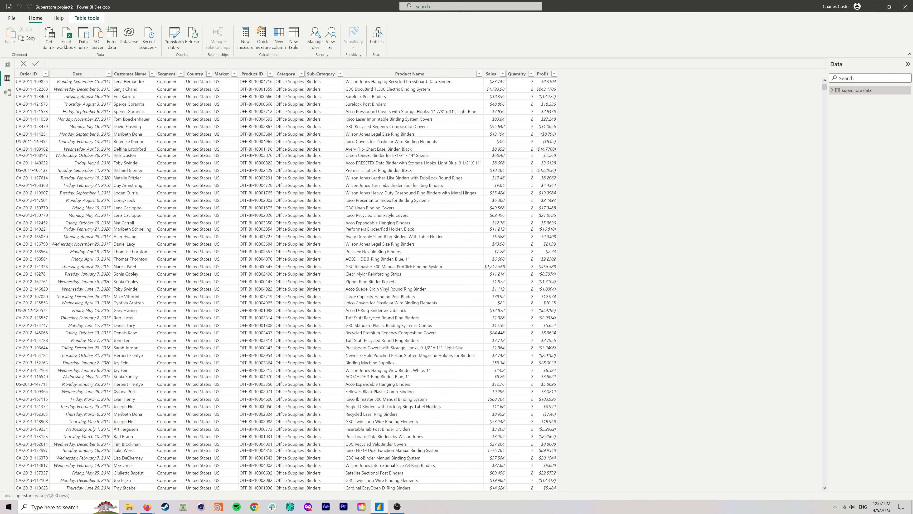
# - Switch to the Dataquest project in the browser and read the next page's instructions, Transform the Dataset
pyautogui.moveTo(0, 252); pyautogui.dragTo(202, 35)
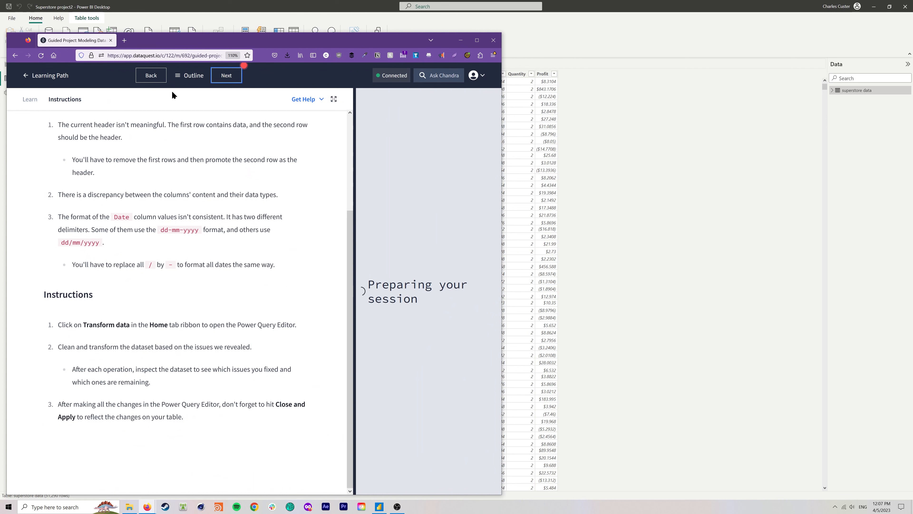
pyautogui.click(221, 79)
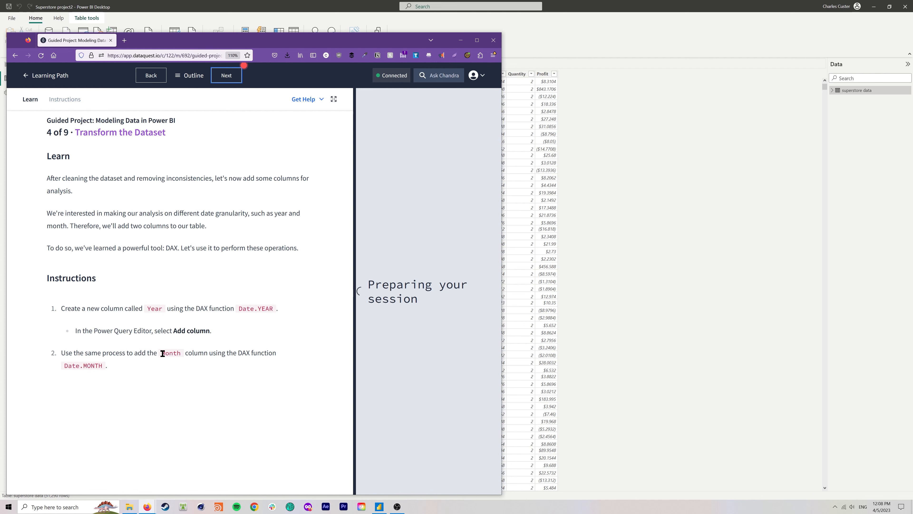
pyautogui.moveTo(256, 40); pyautogui.dragTo(0, 97)
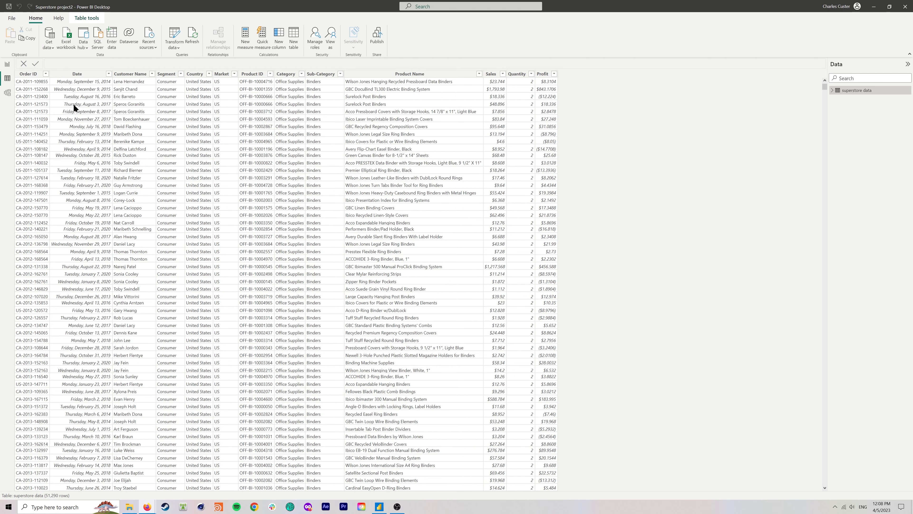
# - Reopen the superstore data query in the Power Query Editor and insert a step after Changed Type1
pyautogui.click(179, 42)
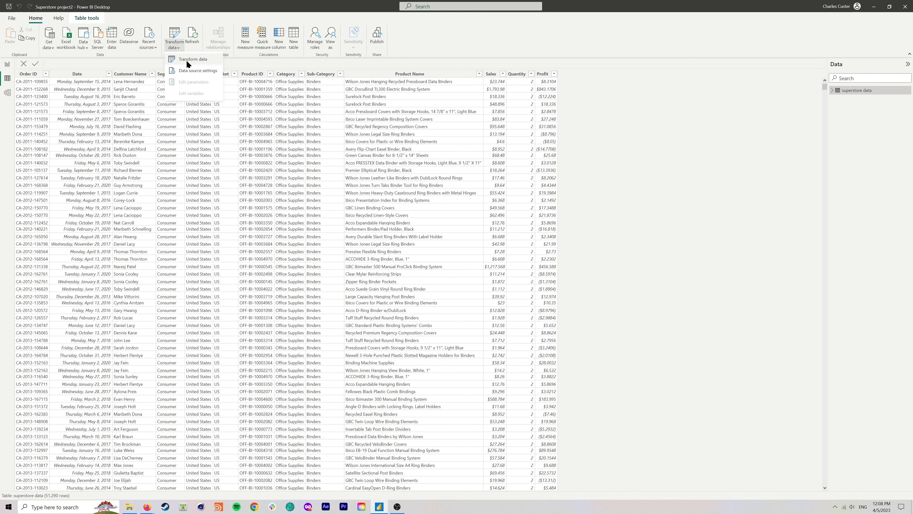
pyautogui.click(187, 57)
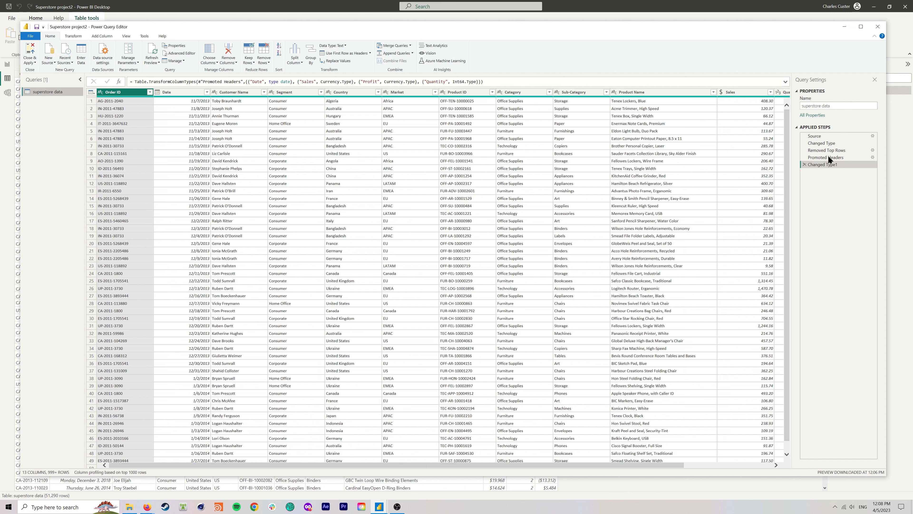
pyautogui.rightClick(823, 165)
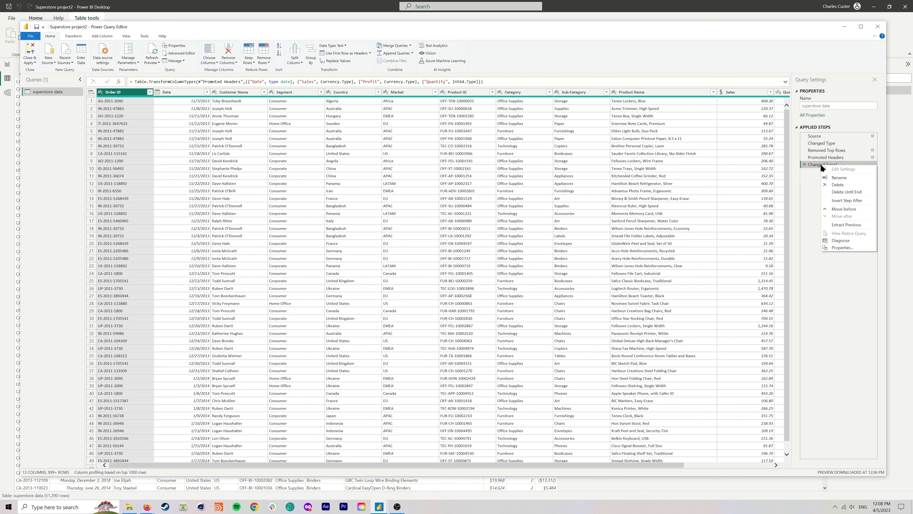
pyautogui.click(846, 199)
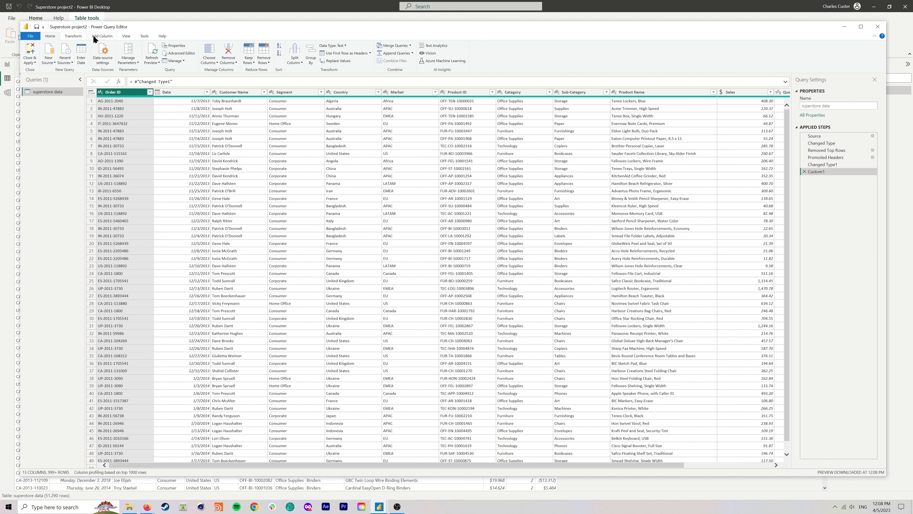
# - Add a custom column named Year with the formula Date.Year([Date])
pyautogui.click(105, 36)
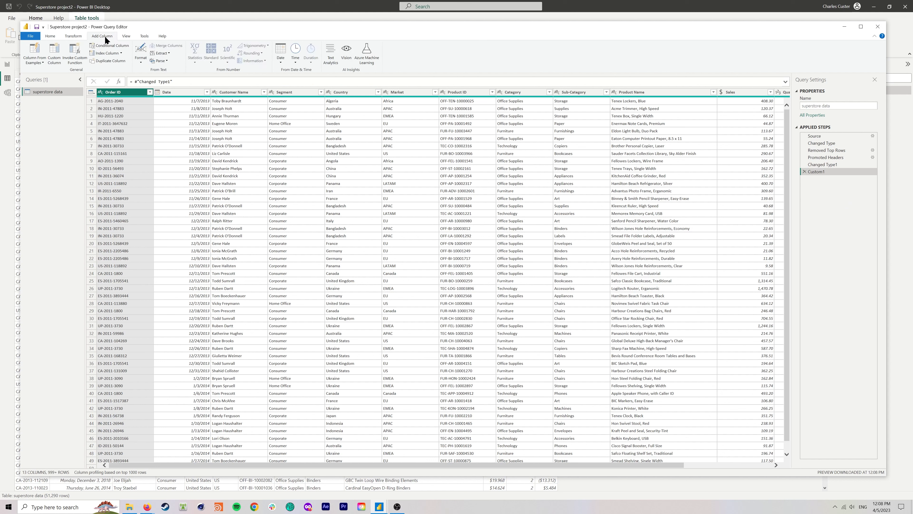
pyautogui.click(56, 63)
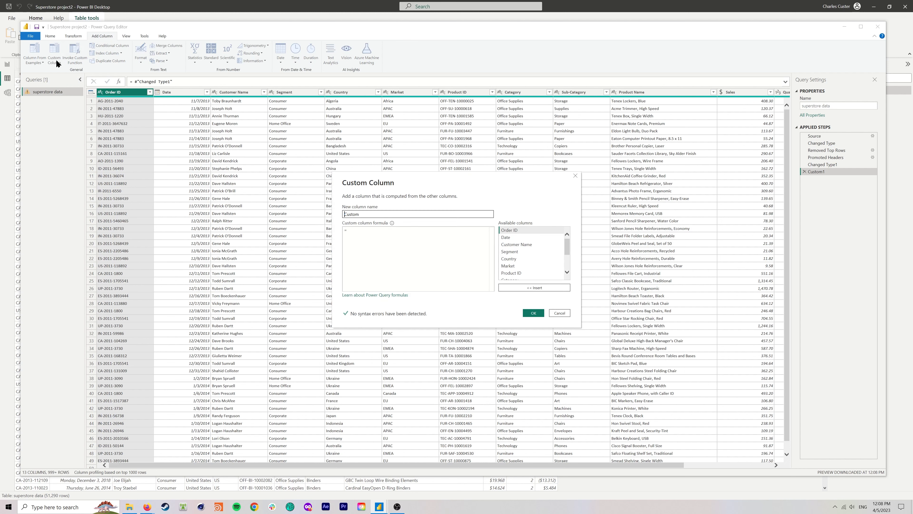
pyautogui.click(357, 230)
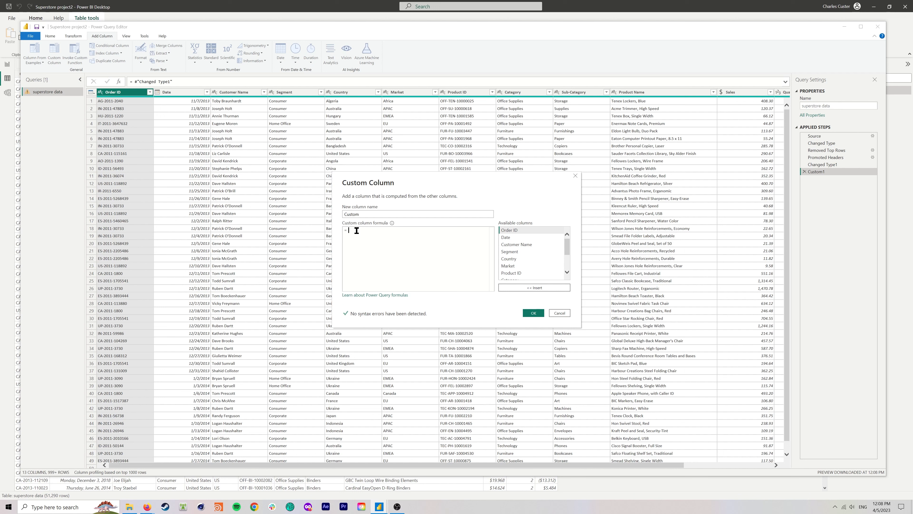
pyautogui.write('D')
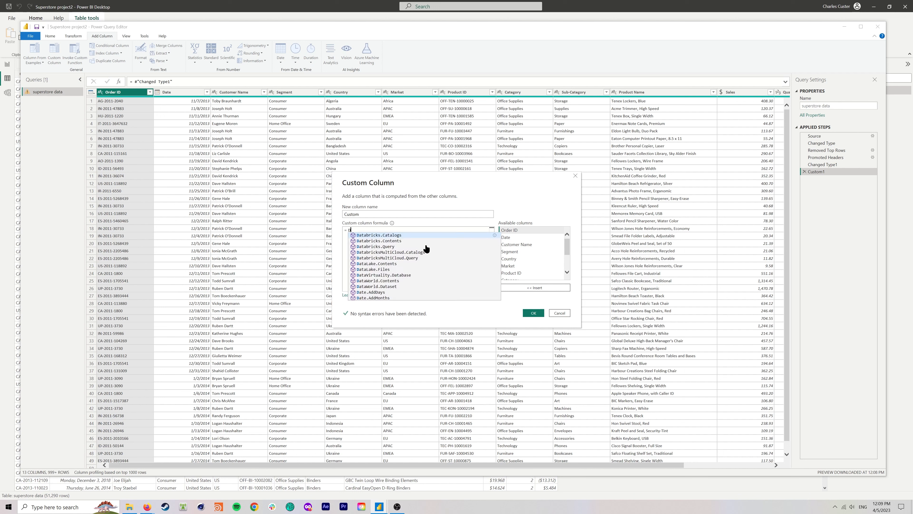
pyautogui.write('ate.Ye')
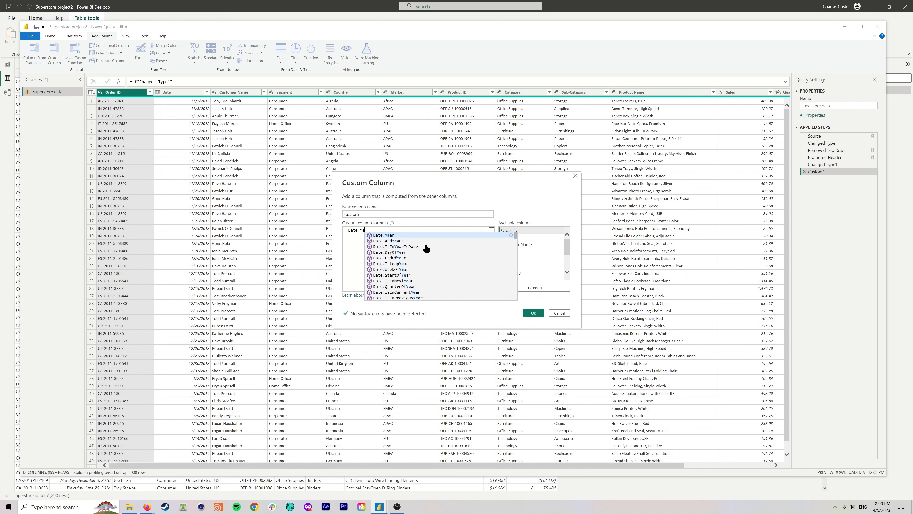
pyautogui.write('ar([Date]')
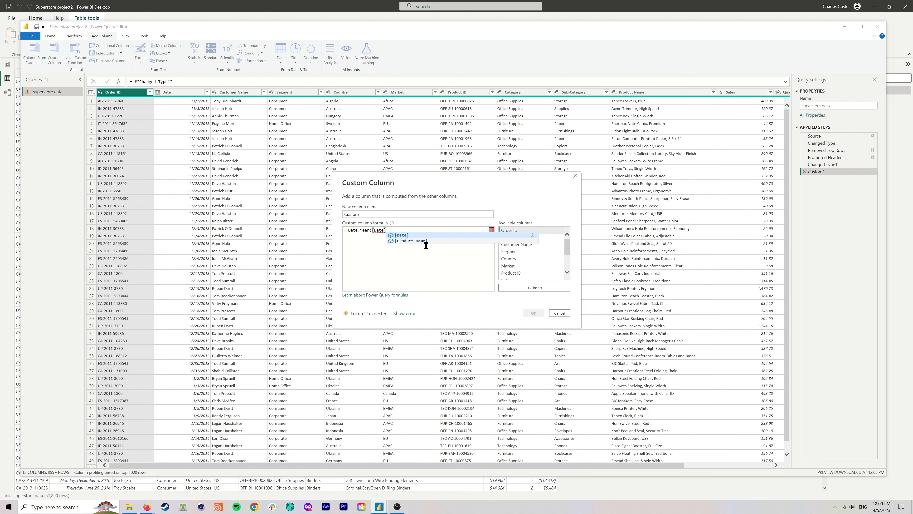
pyautogui.write(')')
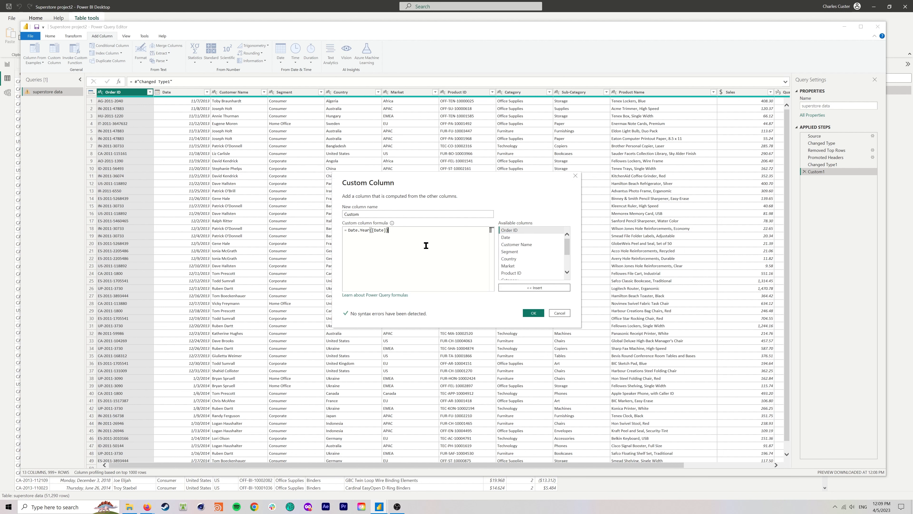
pyautogui.doubleClick(375, 215)
pyautogui.write('Yea')
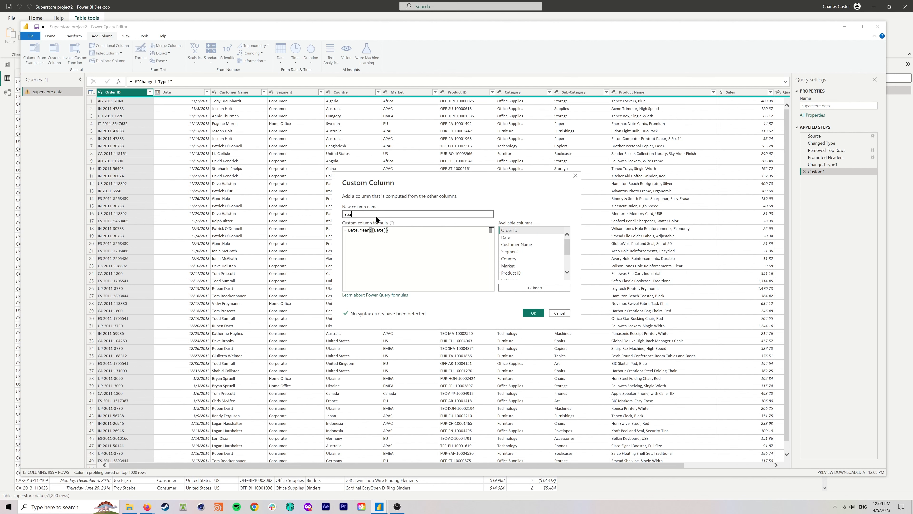
pyautogui.write('r')
pyautogui.click(531, 313)
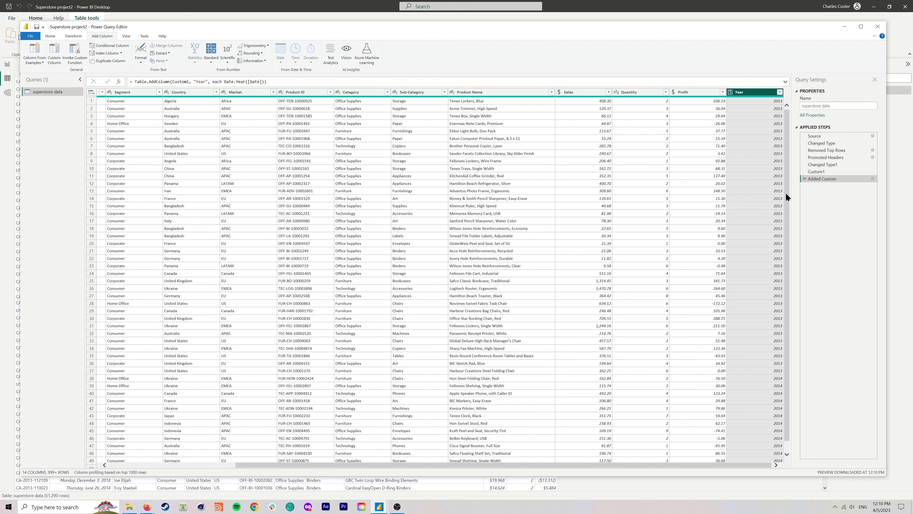
# - Insert a step after Added Custom and add a custom column named Month with the formula Date.Month([Date])
pyautogui.rightClick(830, 177)
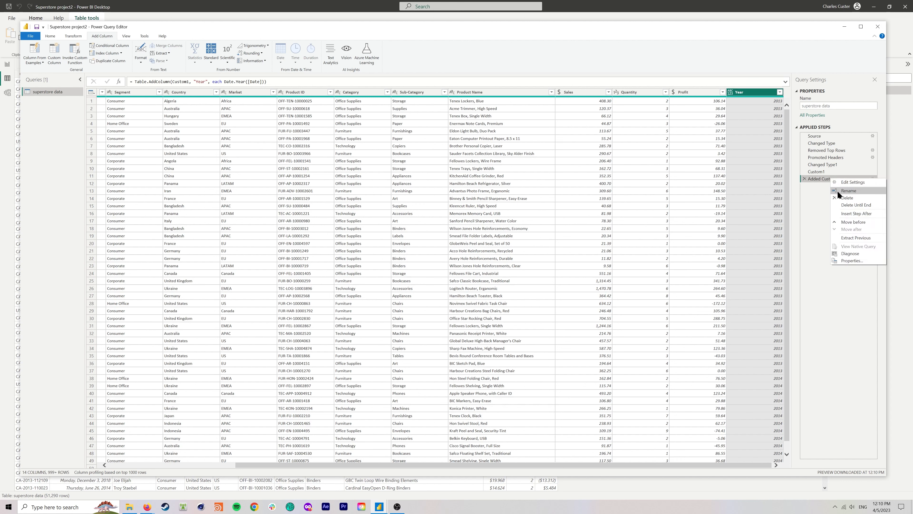
pyautogui.click(852, 212)
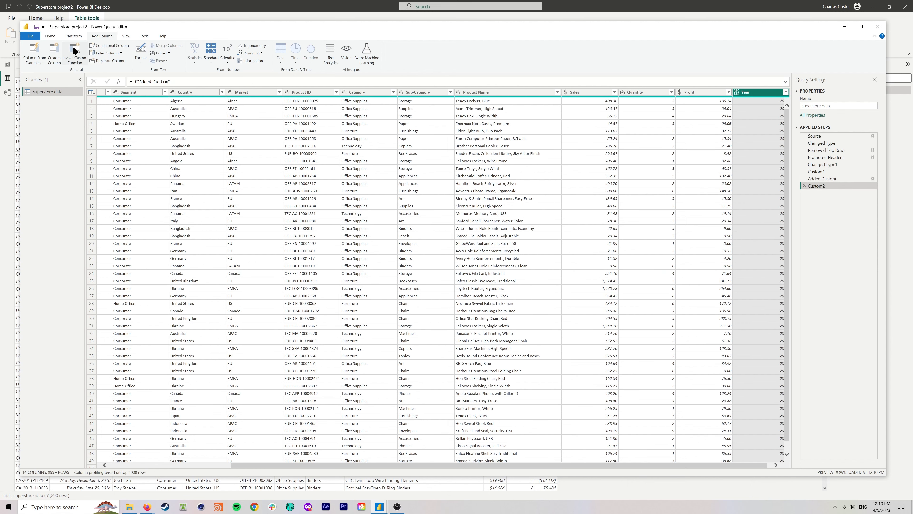
pyautogui.click(57, 51)
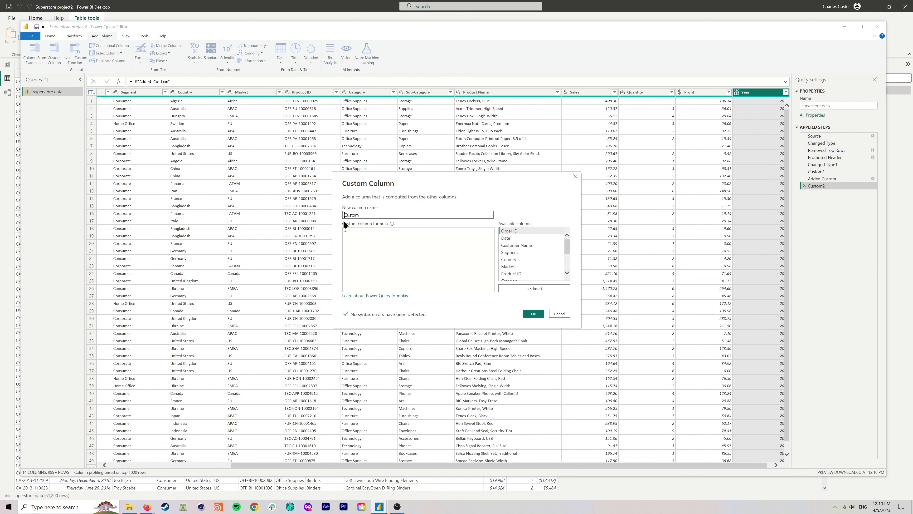
pyautogui.click(358, 234)
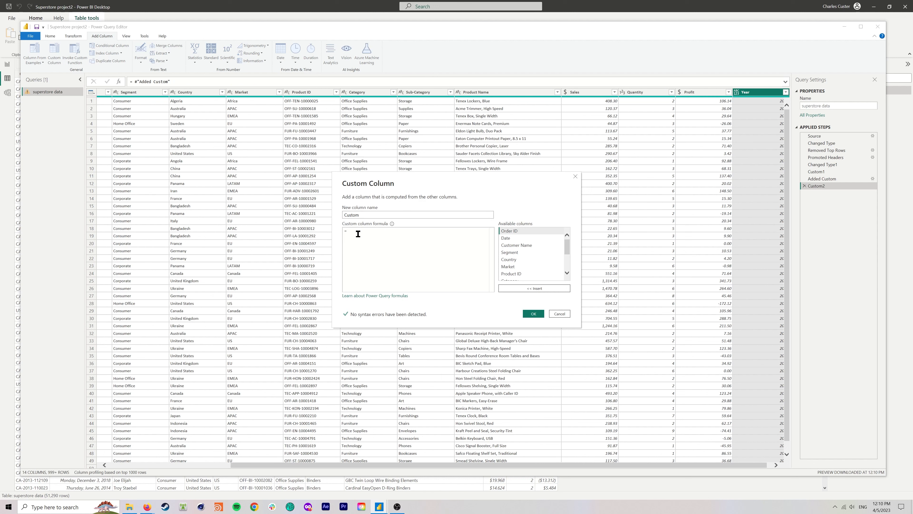
pyautogui.write('Dat')
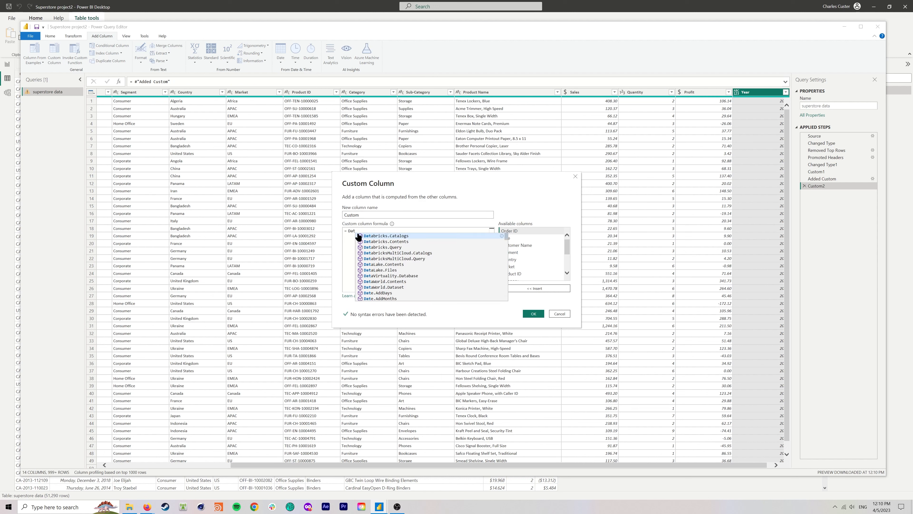
pyautogui.write('e.Month')
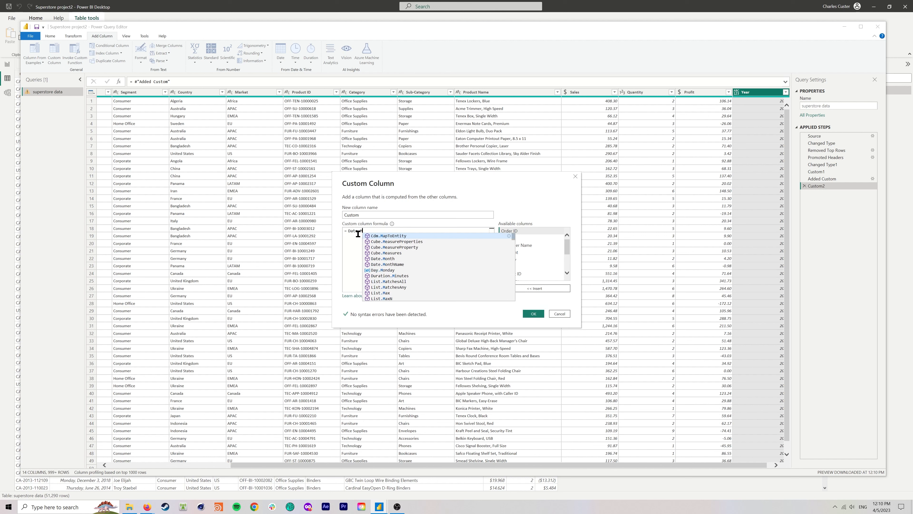
pyautogui.write('[Date])')
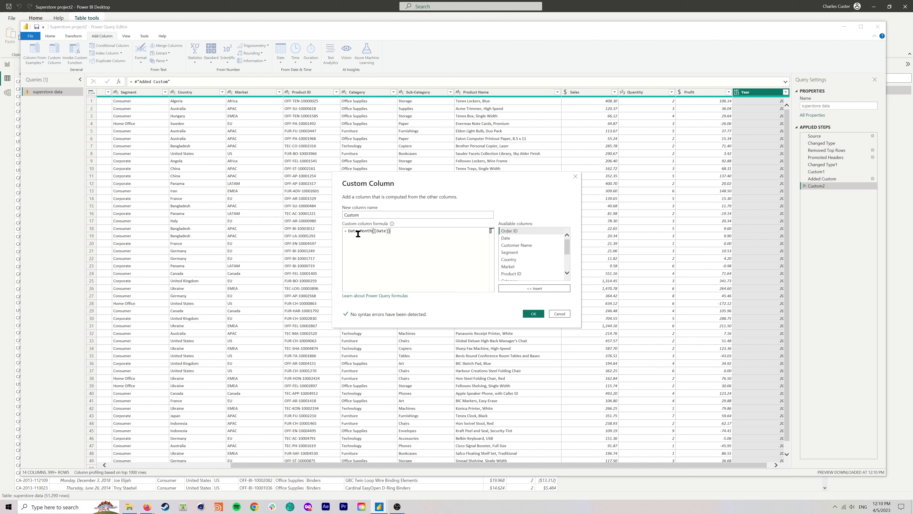
pyautogui.click(375, 216)
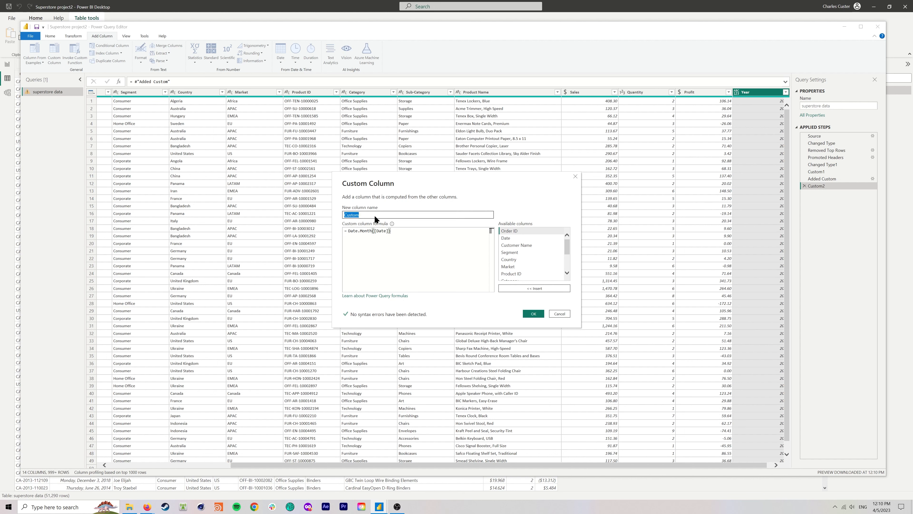
pyautogui.write('Month')
pyautogui.click(533, 314)
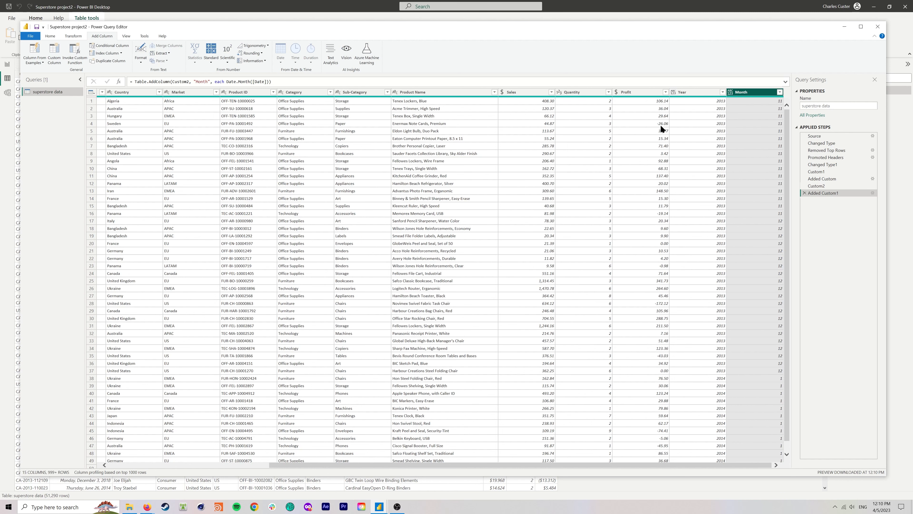
# - Apply the query changes to the superstore data table and close the Power Query Editor
pyautogui.moveTo(0, 252); pyautogui.dragTo(0, 100)
pyautogui.click(53, 35)
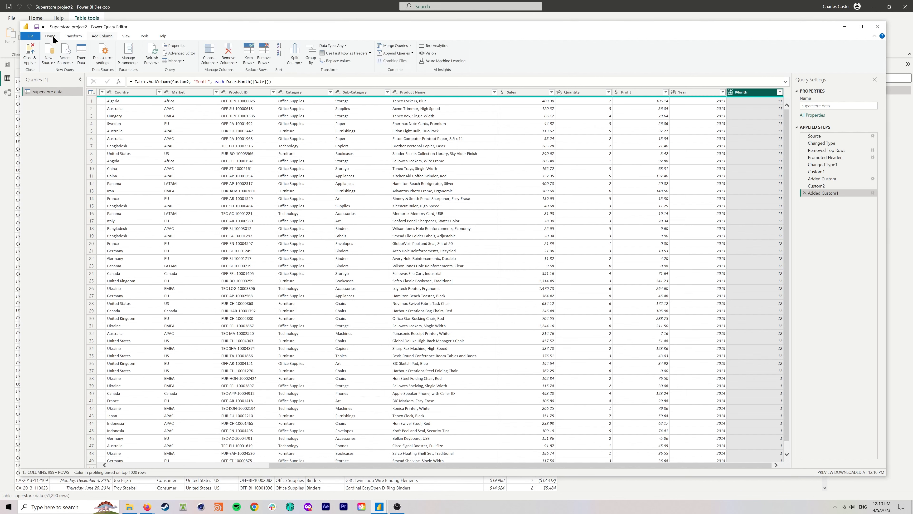
pyautogui.click(30, 54)
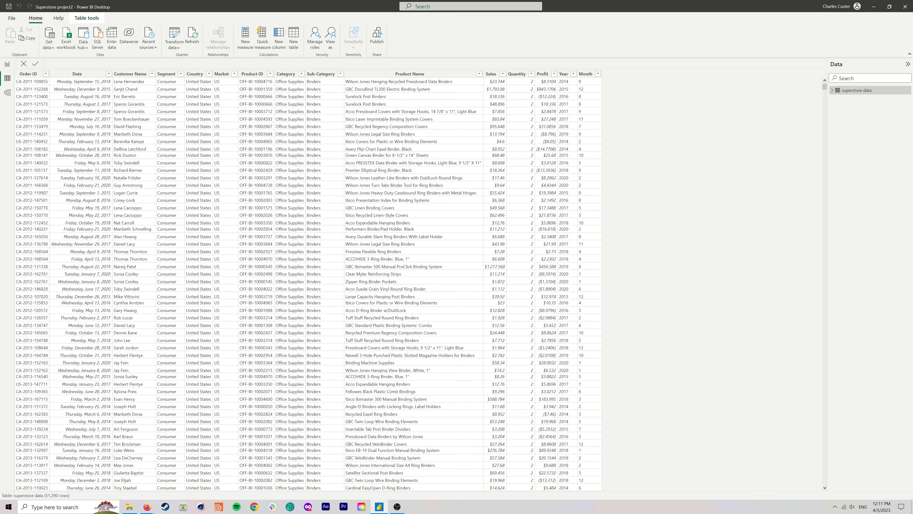
# - Switch to the Dataquest project in the browser and read the next page's instructions, Total Sales For the Company
pyautogui.moveTo(0, 133); pyautogui.dragTo(369, 24)
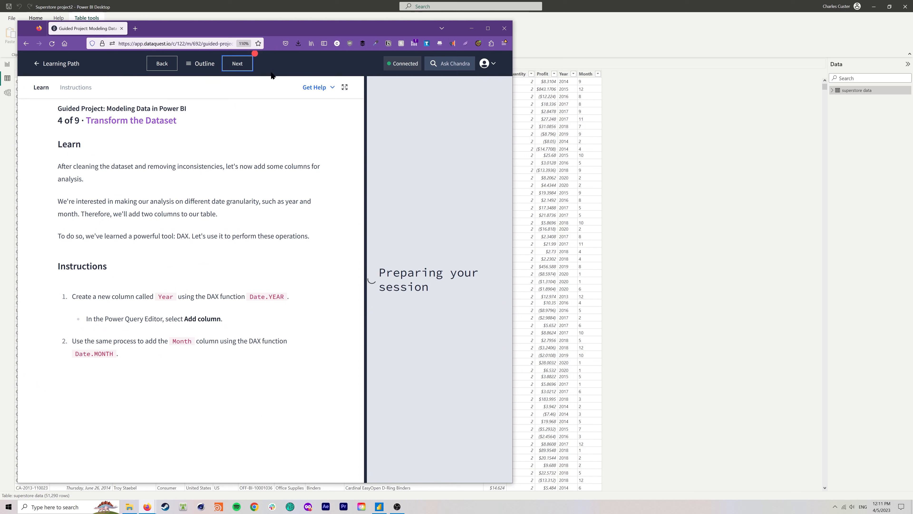
pyautogui.click(243, 65)
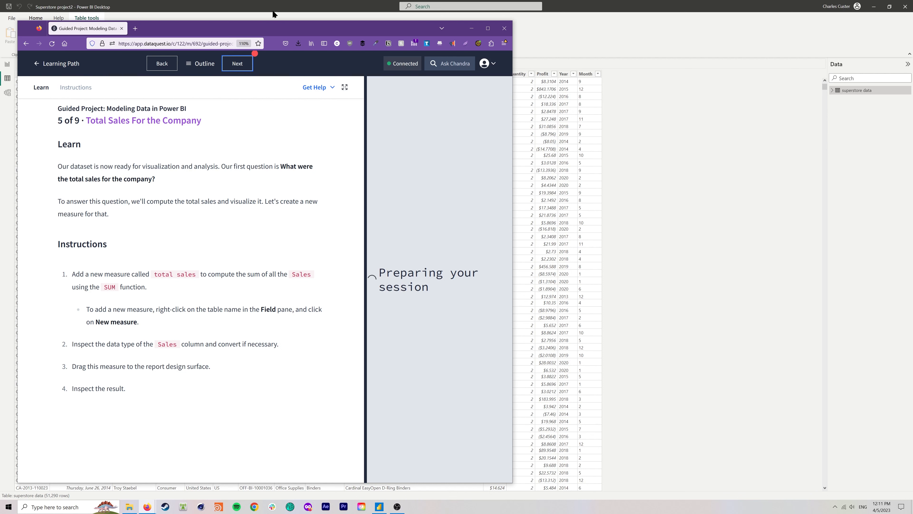
pyautogui.moveTo(278, 26); pyautogui.dragTo(0, 158)
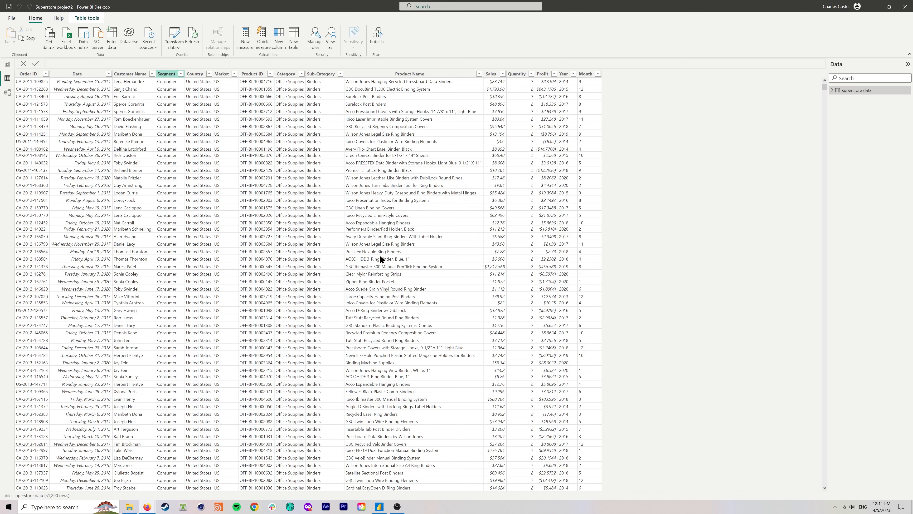
# - Add a new measure to the superstore data table with the formula total sales = sum('superstore data'[Sales])
pyautogui.click(831, 90)
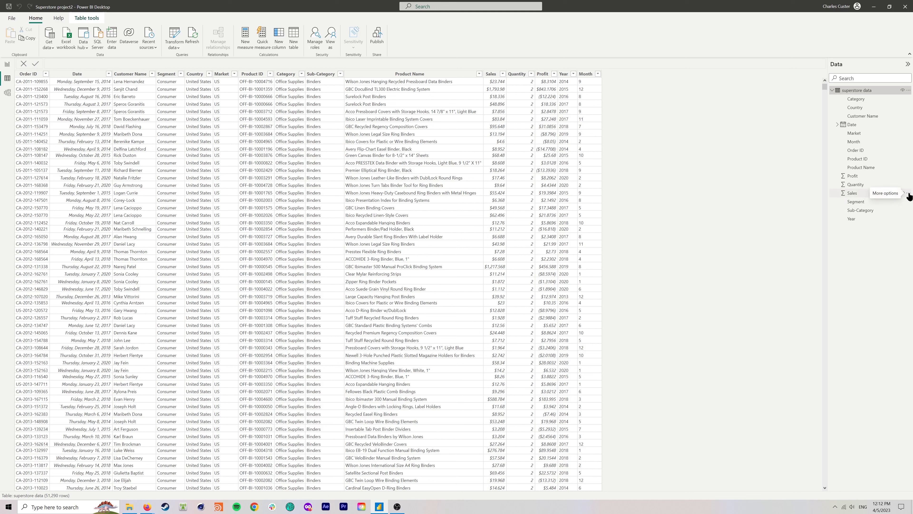
pyautogui.click(908, 193)
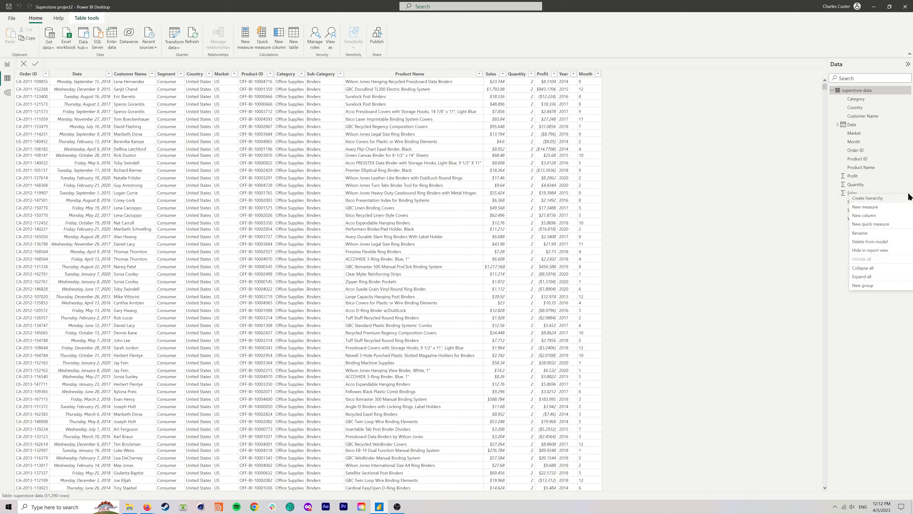
pyautogui.click(872, 209)
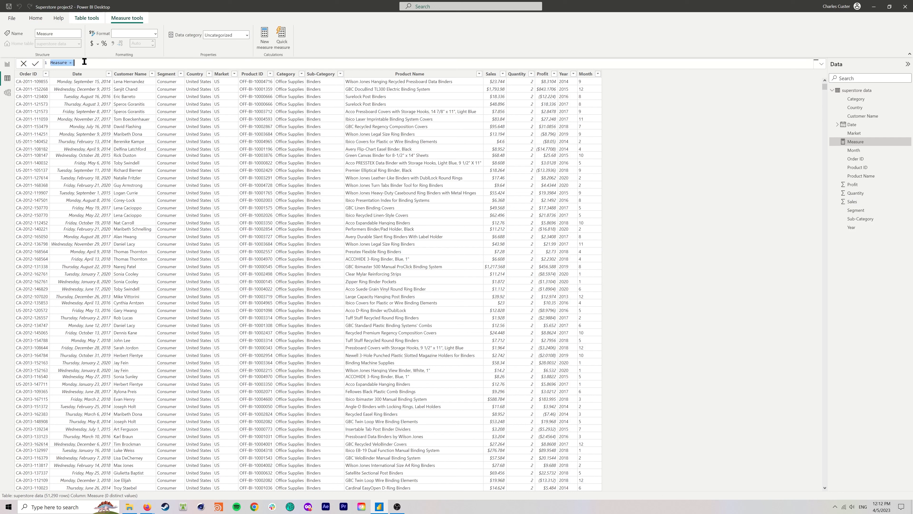
pyautogui.write('total sales = sum')
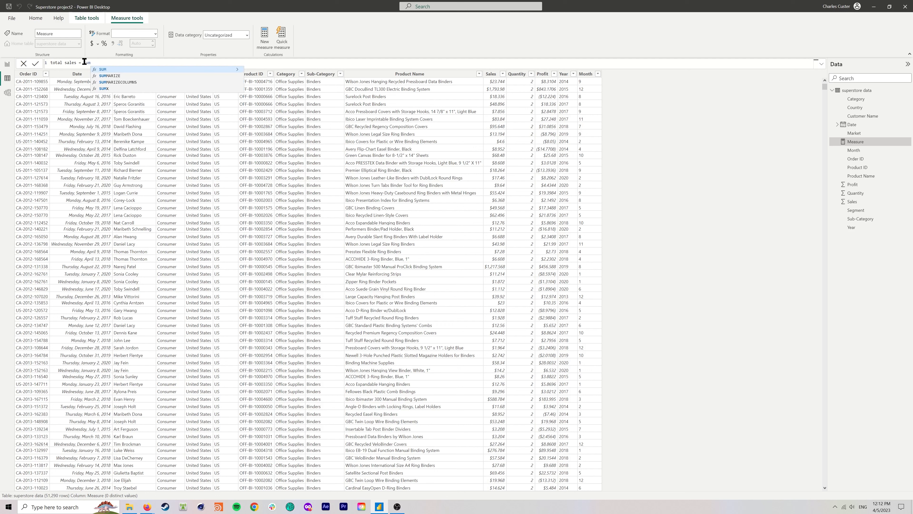
pyautogui.write('(')
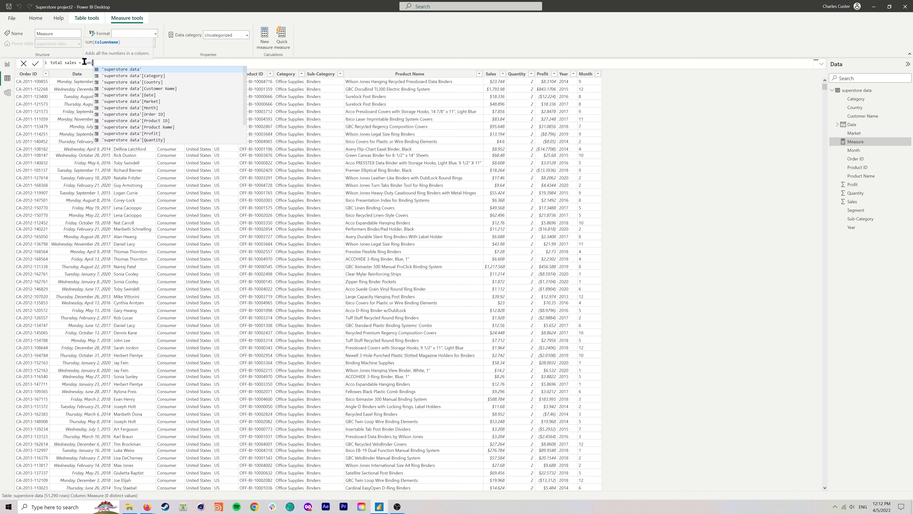
pyautogui.scroll(-2, 153, 103)
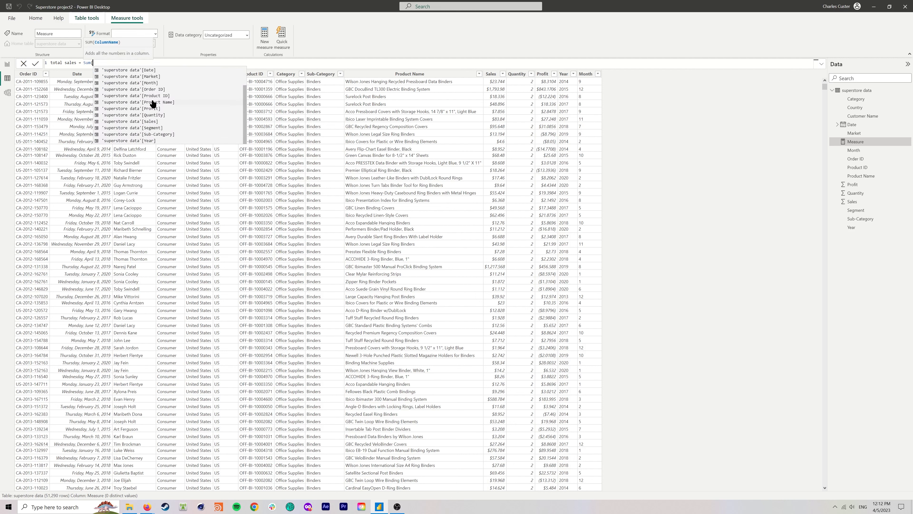
pyautogui.click(154, 122)
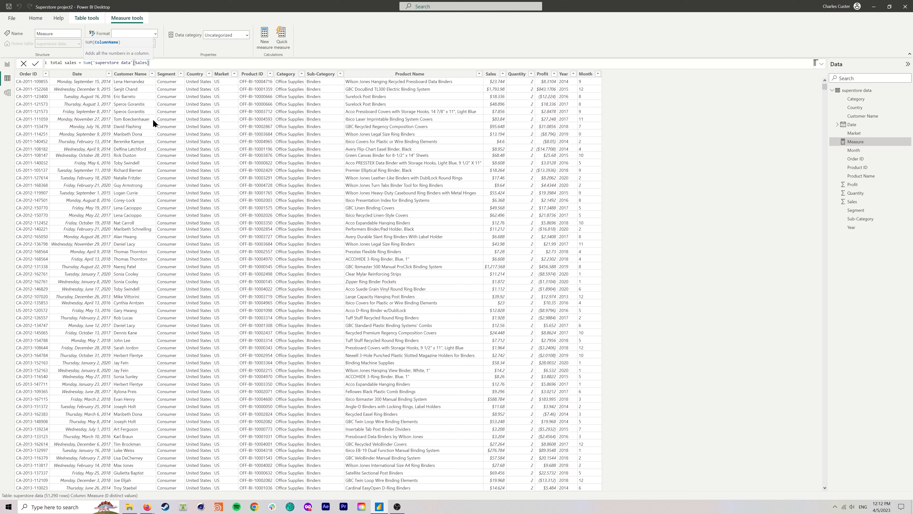
pyautogui.write(')')
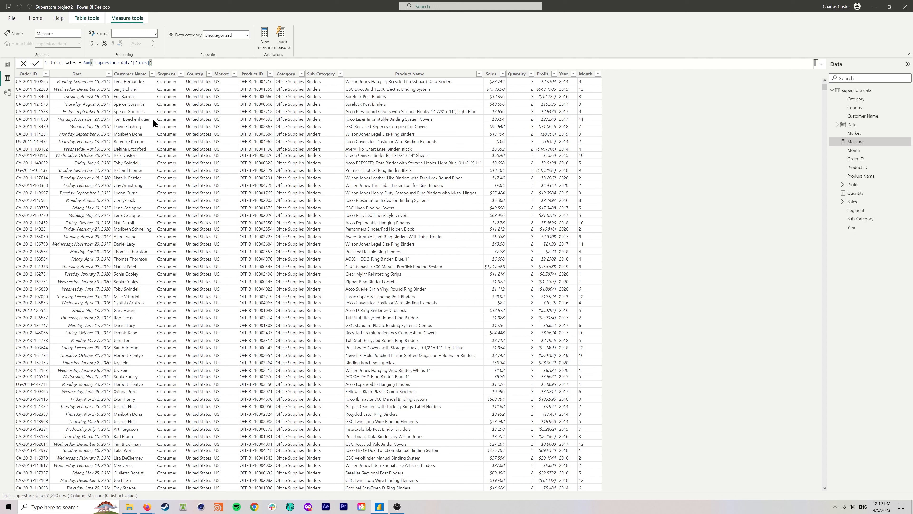
pyautogui.press('Return')
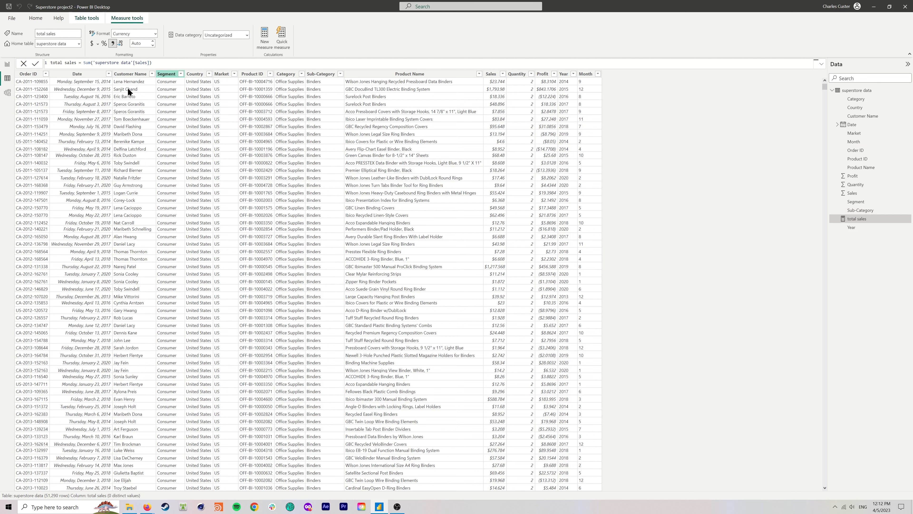
# - Add a stacked column chart of the total sales measure to the report page and narrow it to about half its width
pyautogui.click(7, 66)
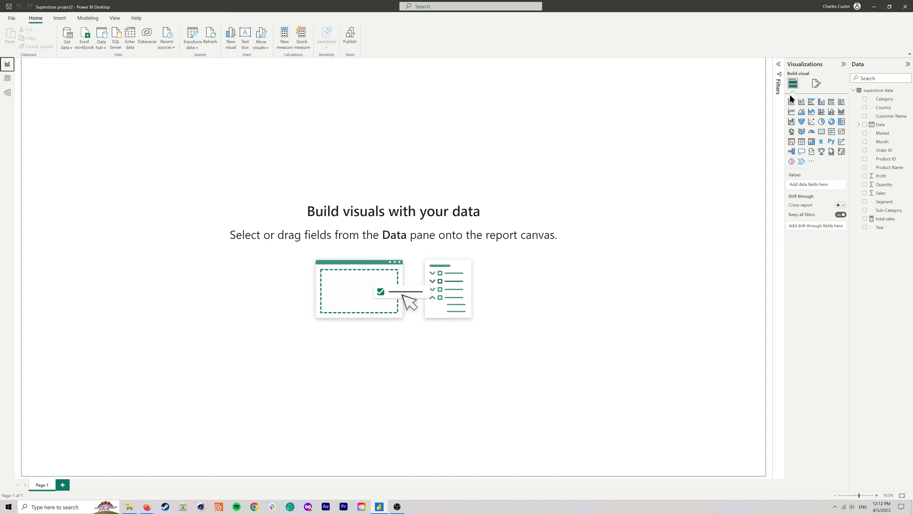
pyautogui.click(802, 103)
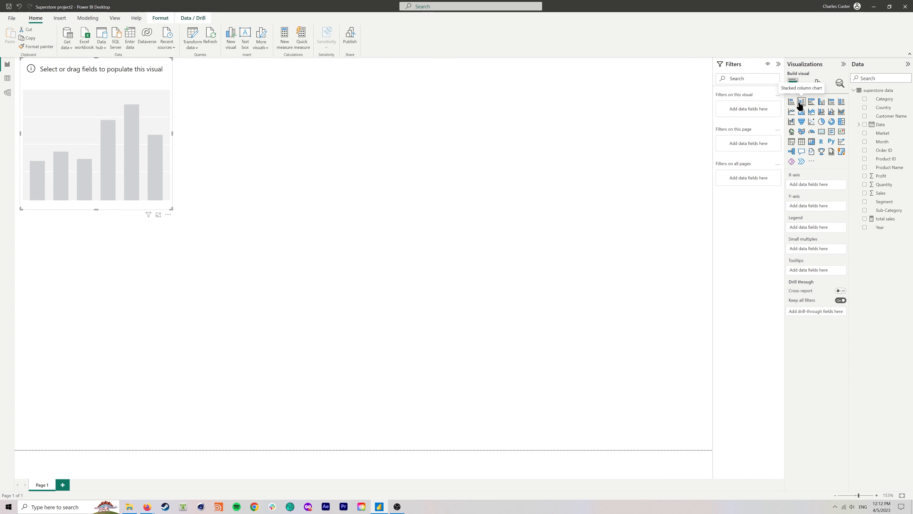
pyautogui.moveTo(880, 219); pyautogui.dragTo(125, 154)
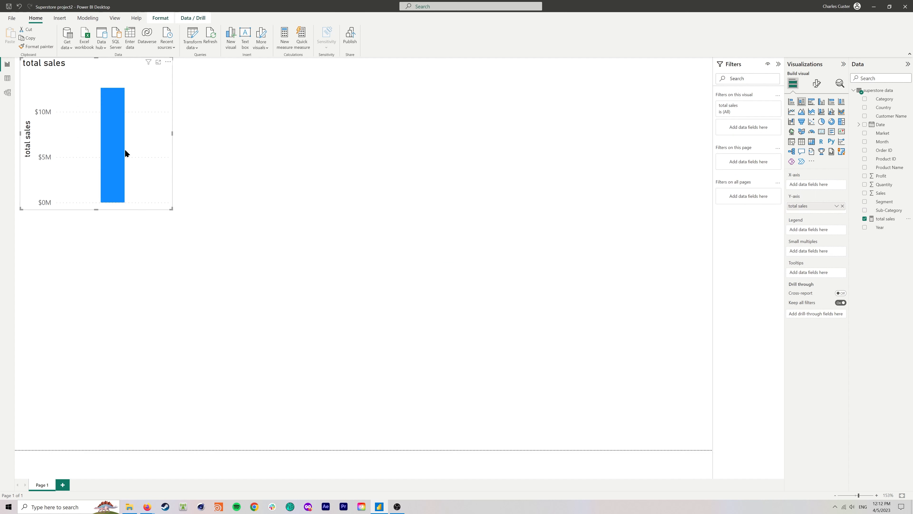
pyautogui.moveTo(110, 149)
pyautogui.moveTo(171, 136); pyautogui.dragTo(105, 140)
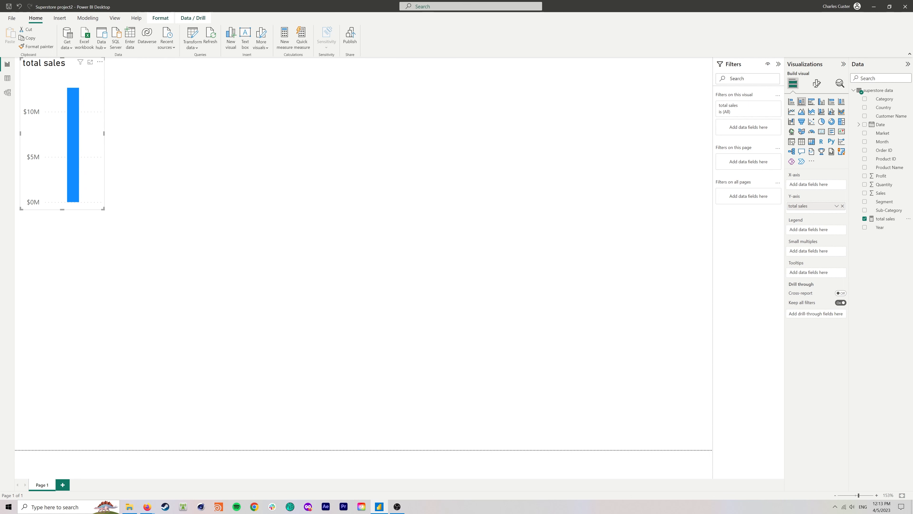
# - Switch to the Dataquest project and read the next page's instructions, Compute the Total Sales by Year with Category
pyautogui.moveTo(0, 219); pyautogui.dragTo(298, 17)
pyautogui.click(231, 54)
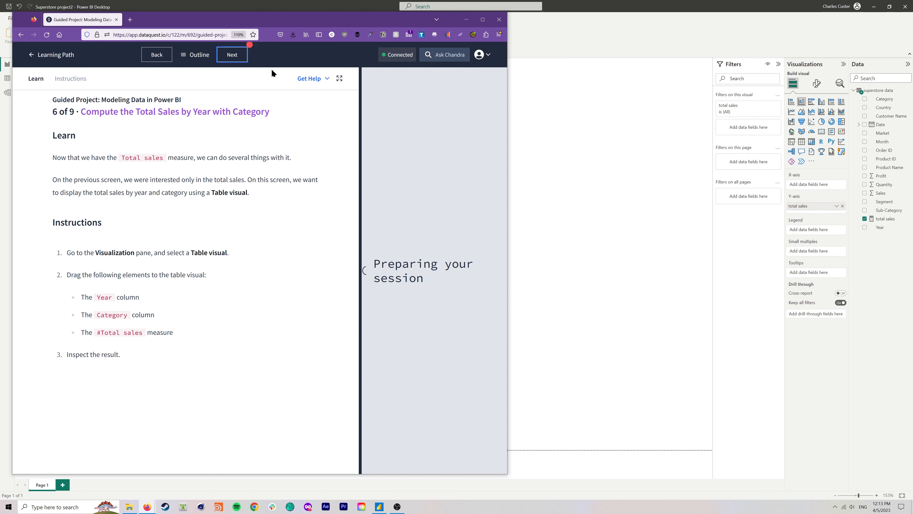
pyautogui.moveTo(278, 18); pyautogui.dragTo(0, 233)
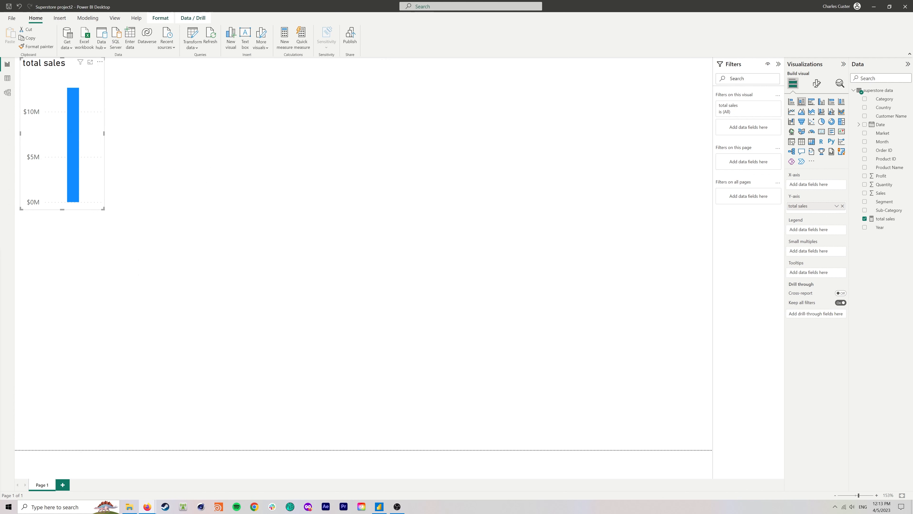
# - Add a separate table visual to the report, widen it to about twice its width and place it beside the total sales chart
pyautogui.click(282, 203)
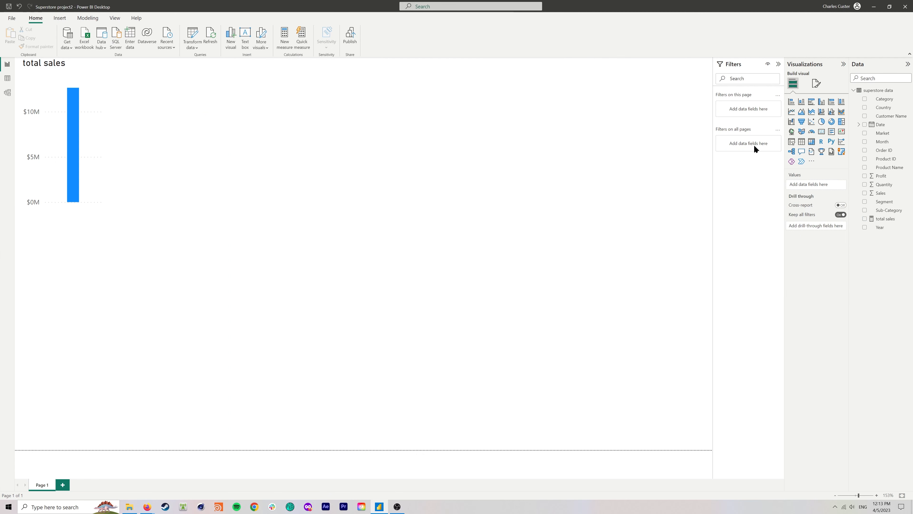
pyautogui.click(802, 142)
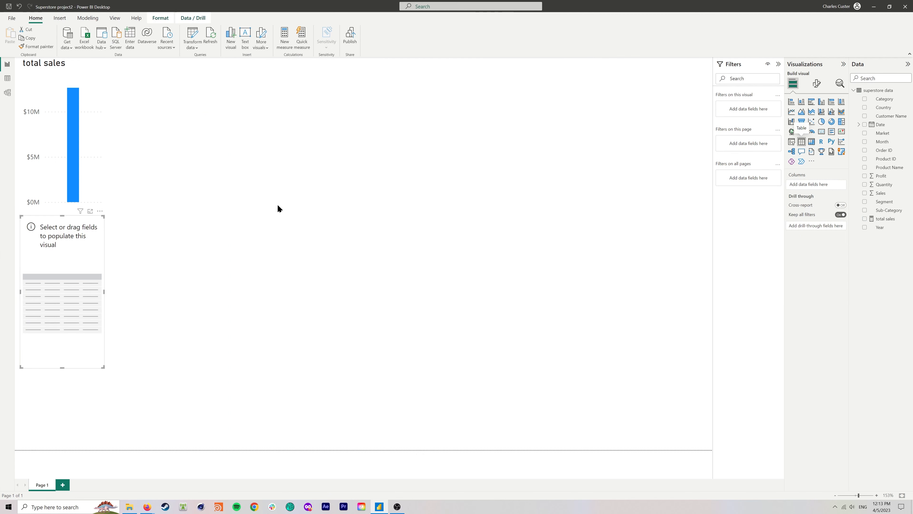
pyautogui.moveTo(104, 291); pyautogui.dragTo(197, 304)
pyautogui.moveTo(135, 226); pyautogui.dragTo(224, 75)
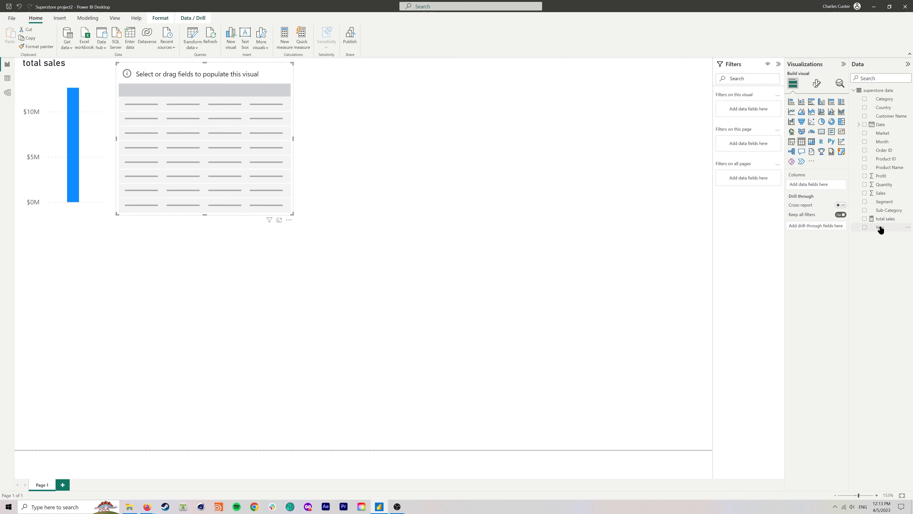
# - Fill the table visual with Category, total sales and Year, and sort it by total sales in descending order
pyautogui.moveTo(883, 101); pyautogui.dragTo(217, 150)
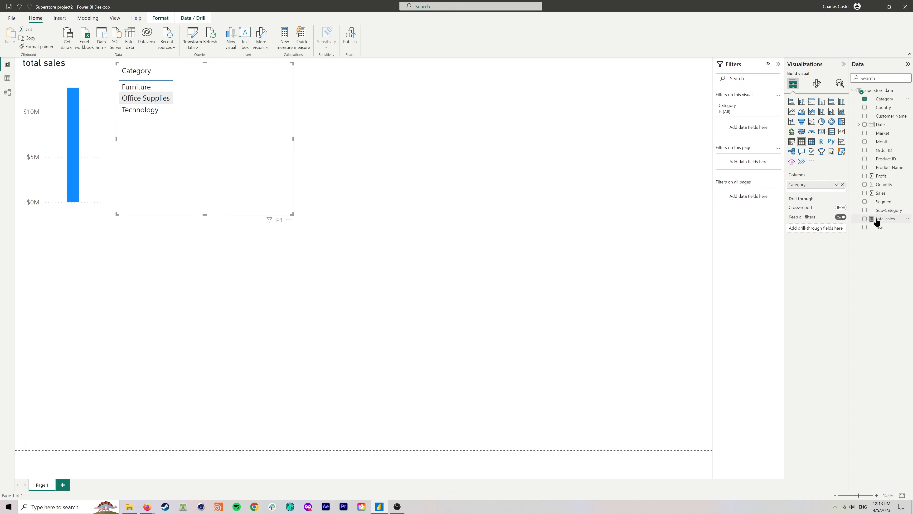
pyautogui.moveTo(883, 219); pyautogui.dragTo(231, 138)
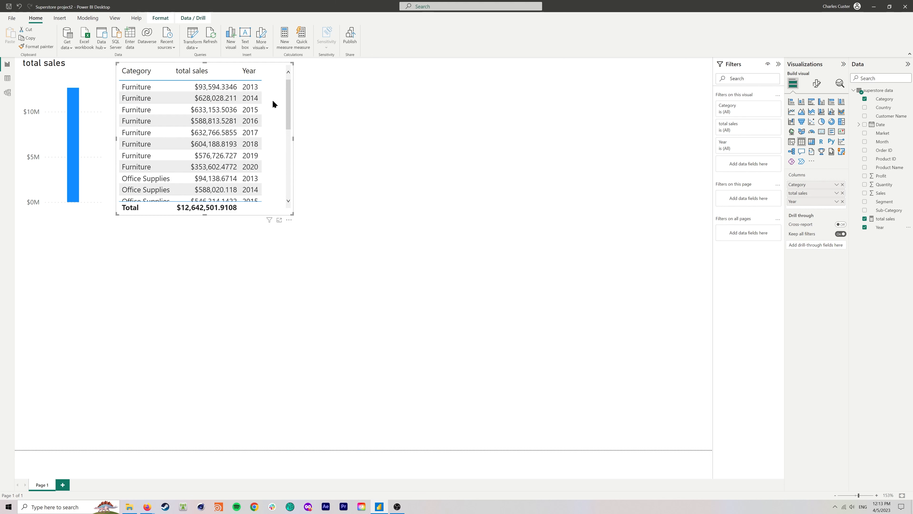
pyautogui.click(179, 73)
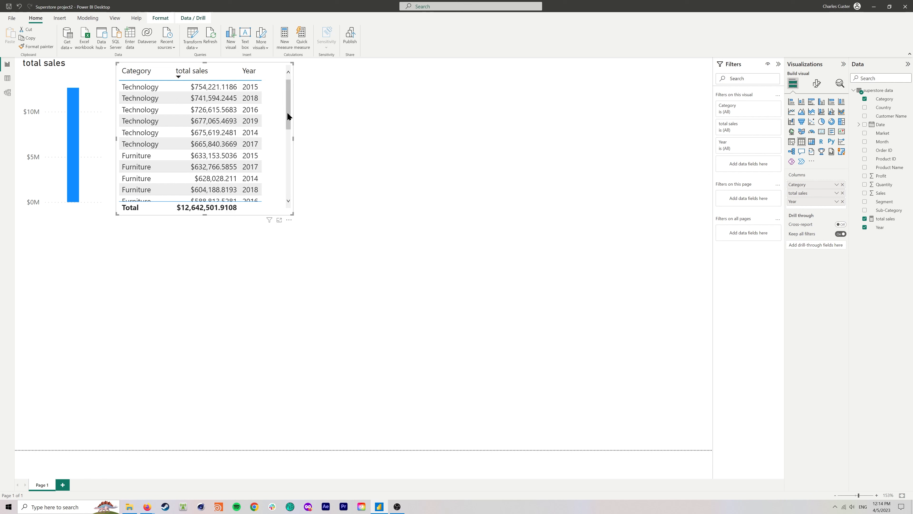
pyautogui.moveTo(289, 116)
pyautogui.mouseDown()
pyautogui.moveTo(281, 177)
pyautogui.moveTo(277, 108)
pyautogui.mouseUp()
# - Switch to the Dataquest project and read the next page's instructions, Top Three Sales on Average
pyautogui.moveTo(0, 193); pyautogui.dragTo(340, 28)
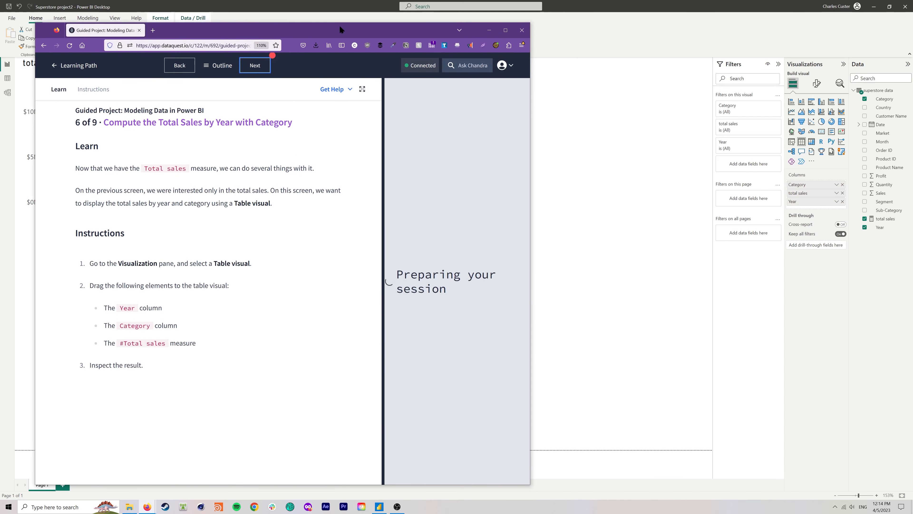
pyautogui.click(255, 66)
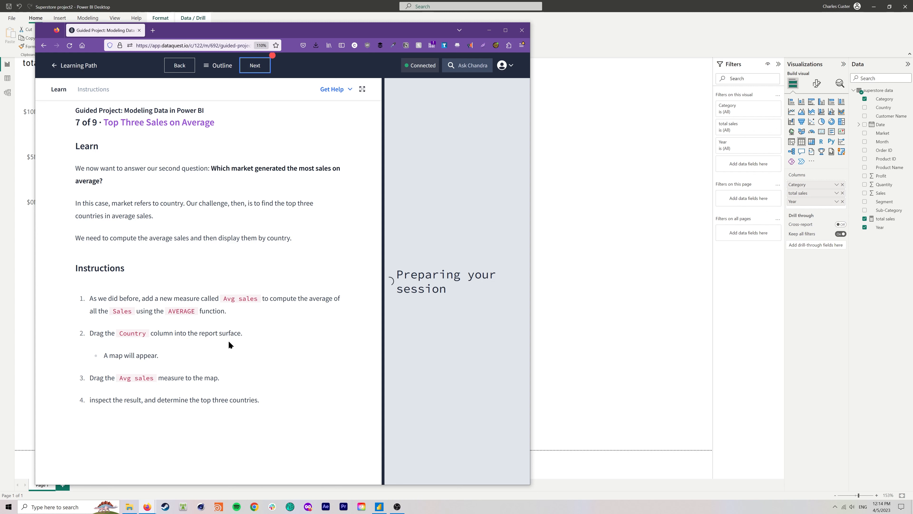
pyautogui.hotkey('alt', 'Tab')
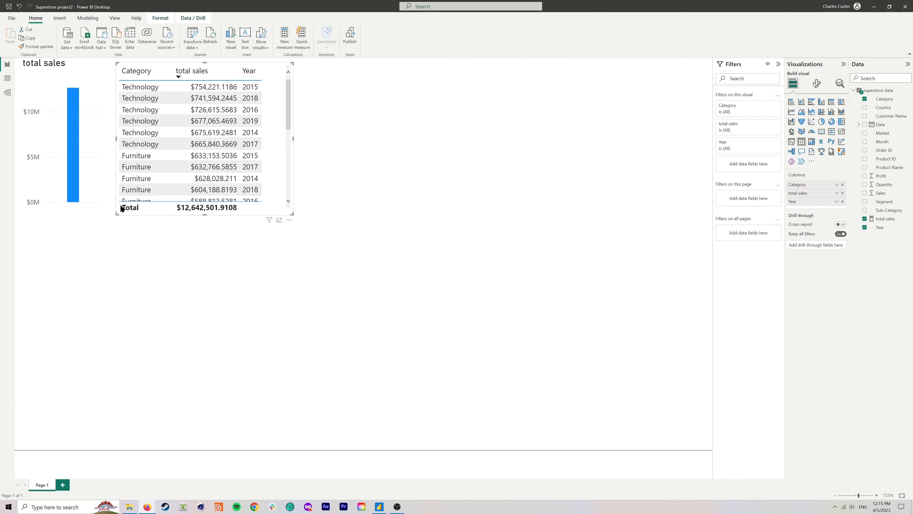
# - Create a measure in the superstore data table: avg sales = AVERAGE('superstore data'[Sales])
pyautogui.click(7, 78)
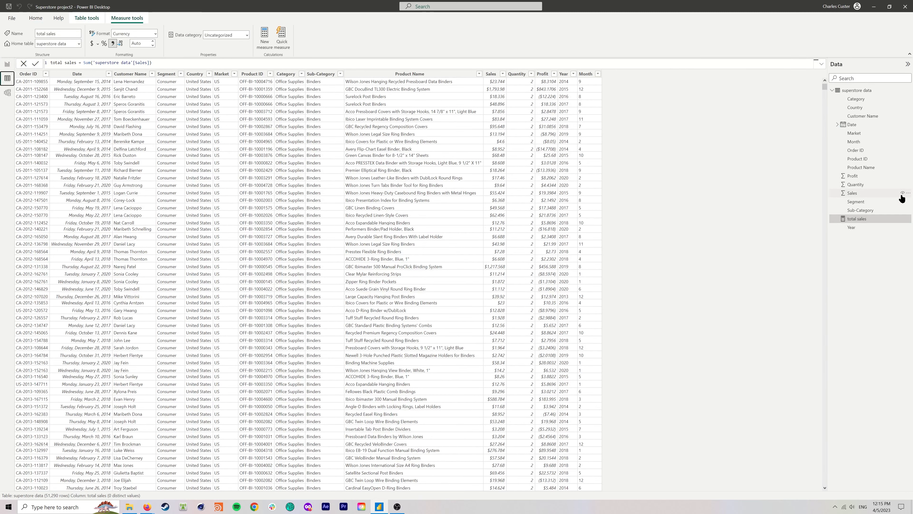
pyautogui.rightClick(876, 194)
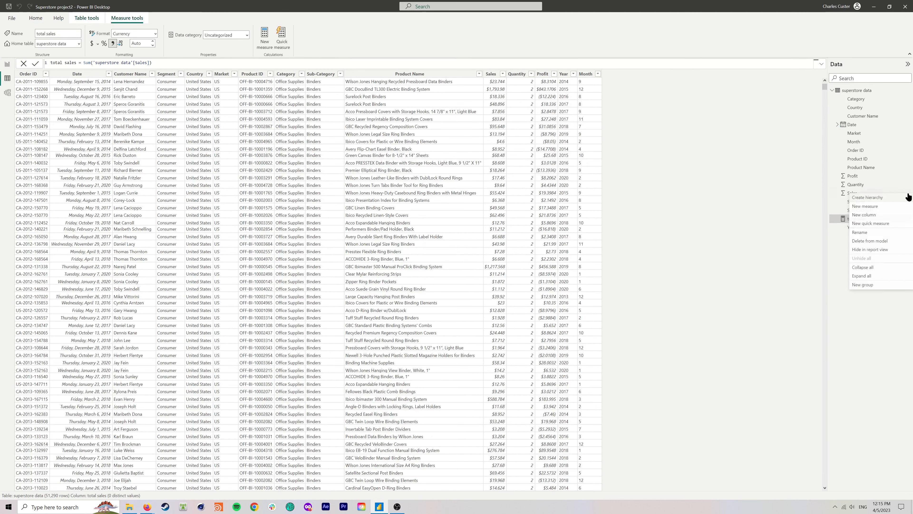
pyautogui.click(888, 207)
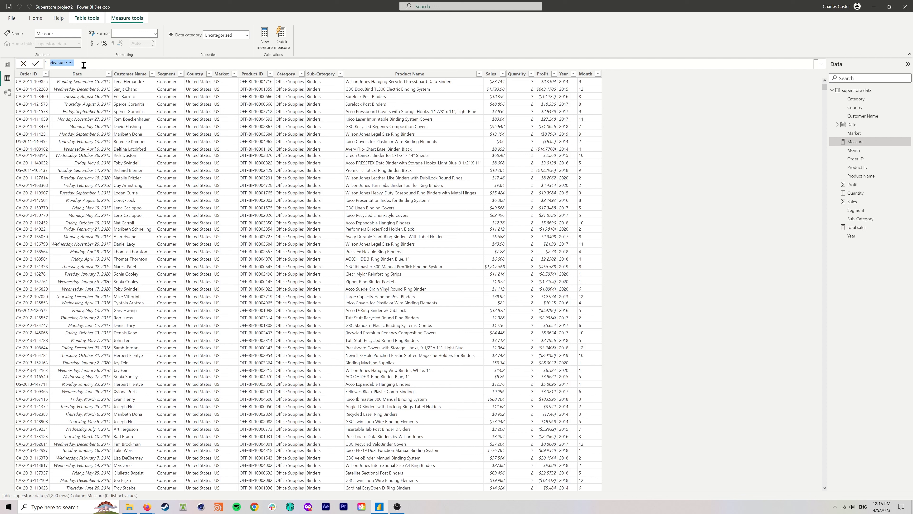
pyautogui.write('avg sales = AV')
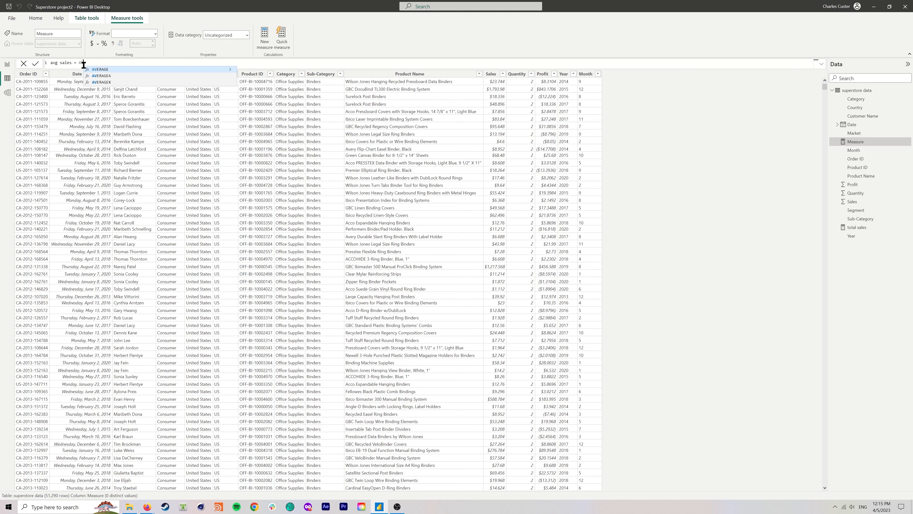
pyautogui.press('Tab')
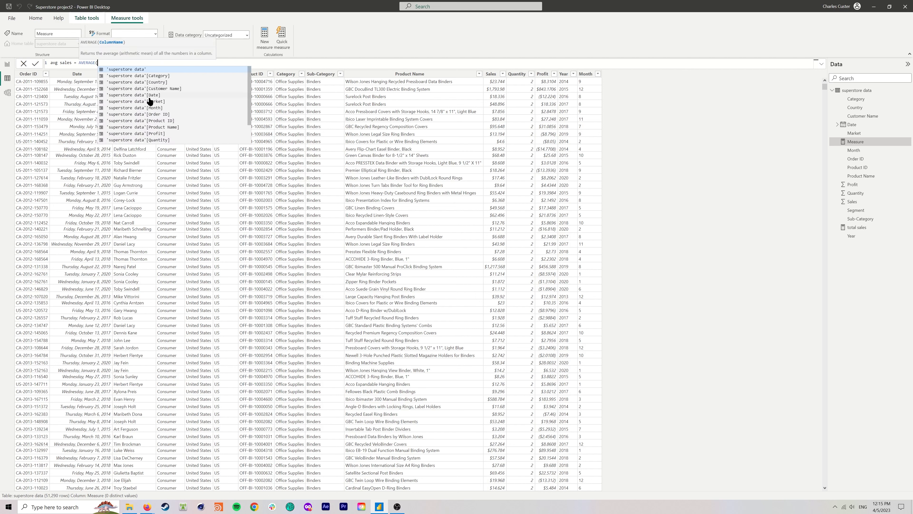
pyautogui.scroll(-2, 151, 103)
pyautogui.click(153, 120)
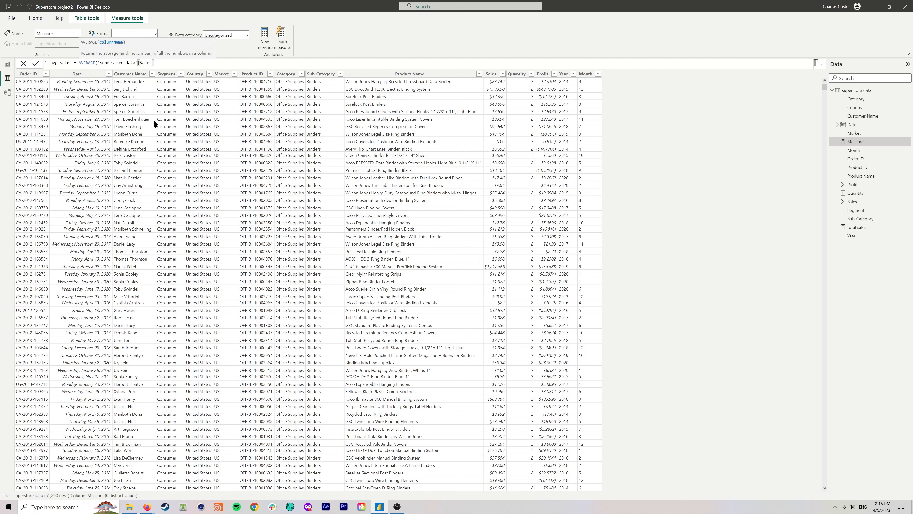
pyautogui.write(')')
pyautogui.press('Return')
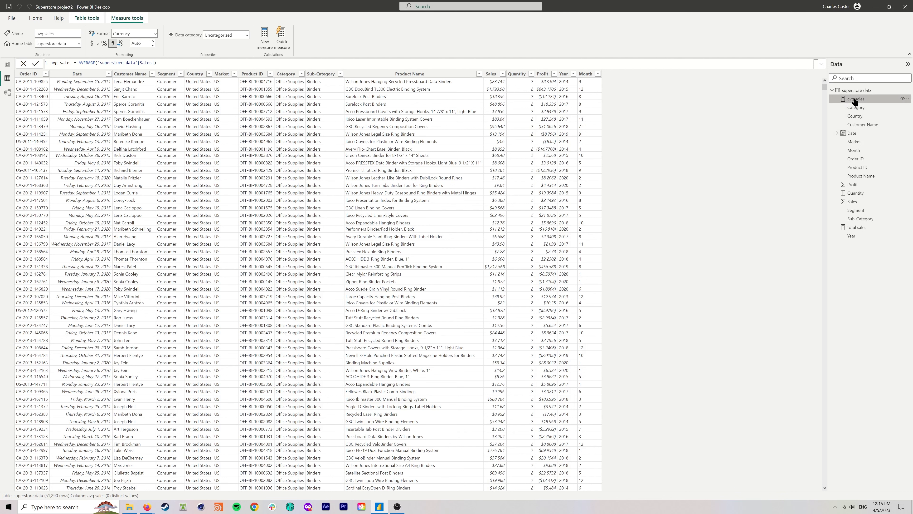
# - Add a map visual of Country with avg sales as bubble size to the report and widen it toward the total sales table
pyautogui.click(8, 66)
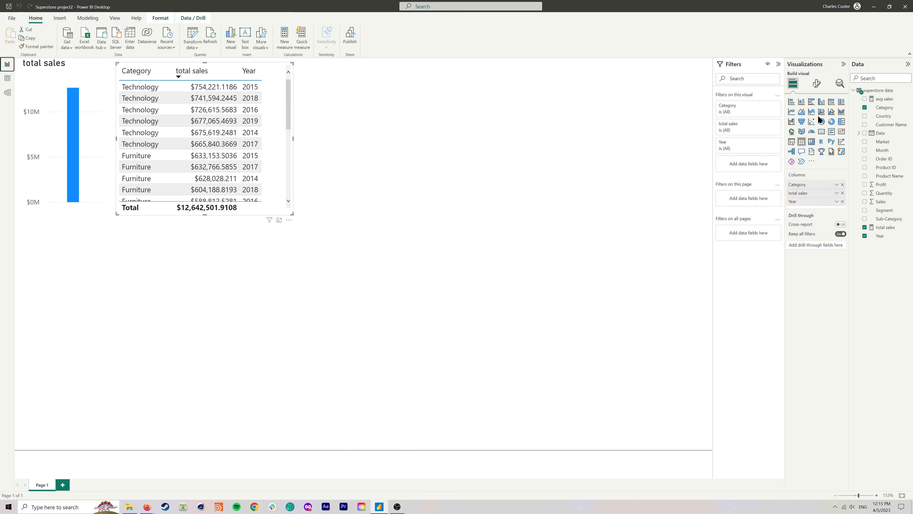
pyautogui.click(445, 228)
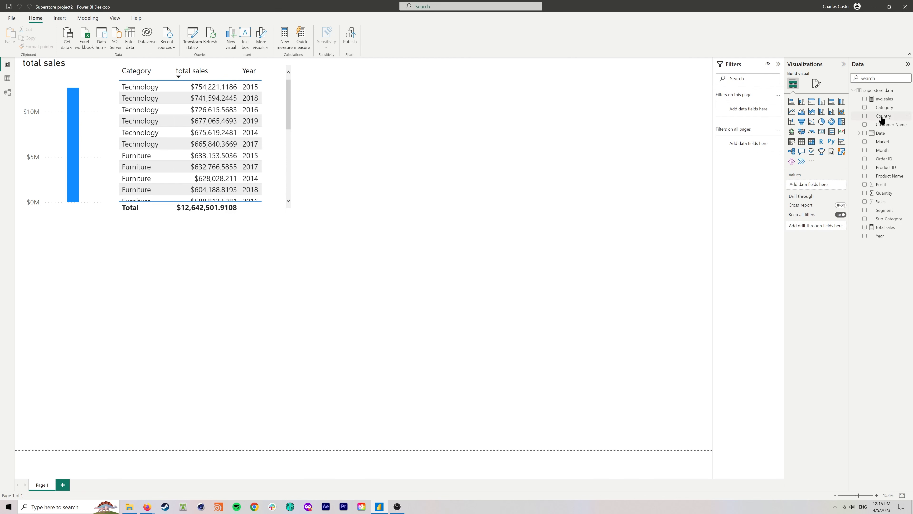
pyautogui.moveTo(880, 119); pyautogui.dragTo(438, 138)
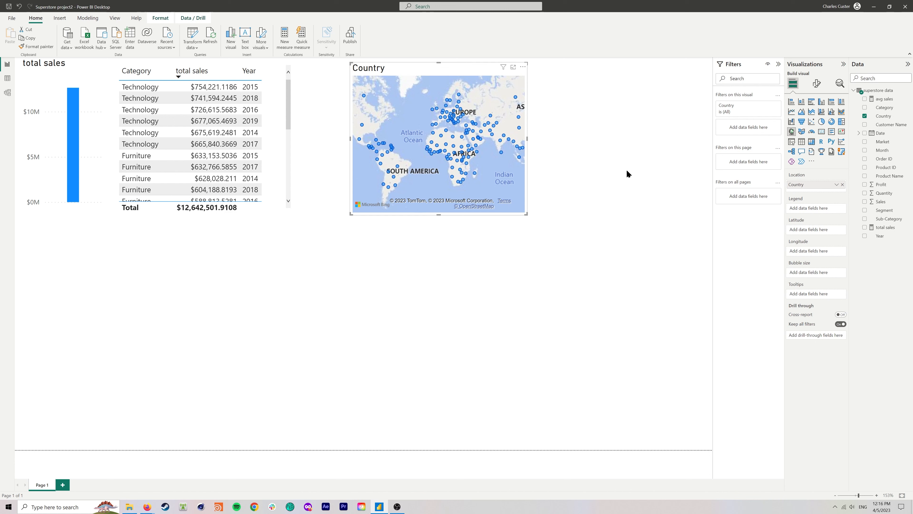
pyautogui.moveTo(884, 102); pyautogui.dragTo(465, 158)
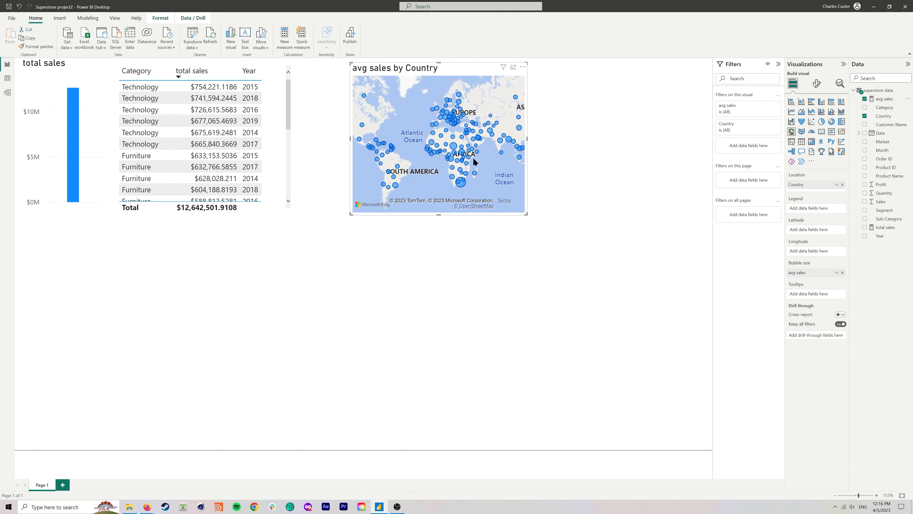
pyautogui.moveTo(351, 138); pyautogui.dragTo(305, 138)
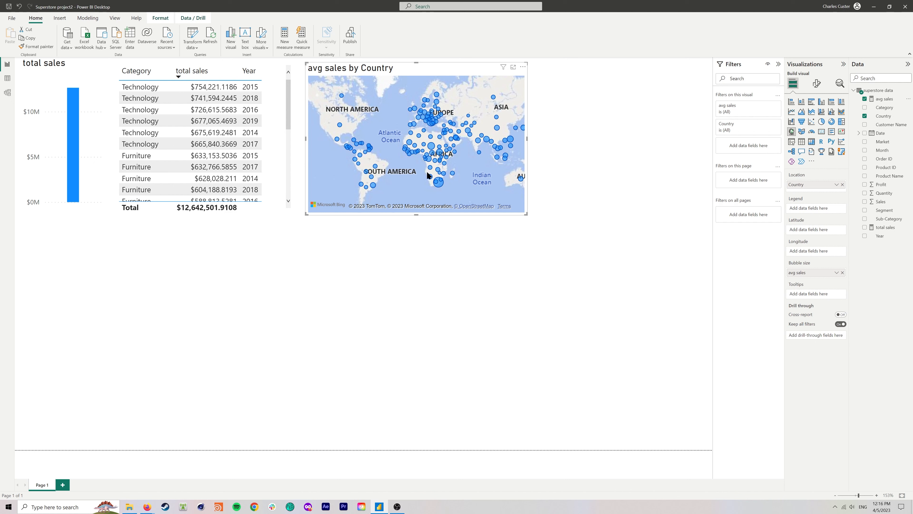
pyautogui.moveTo(440, 186)
# - Add a separate table visual below the total sales chart with Country and avg sales, widen it, and sort it by avg sales in descending order
pyautogui.click(625, 190)
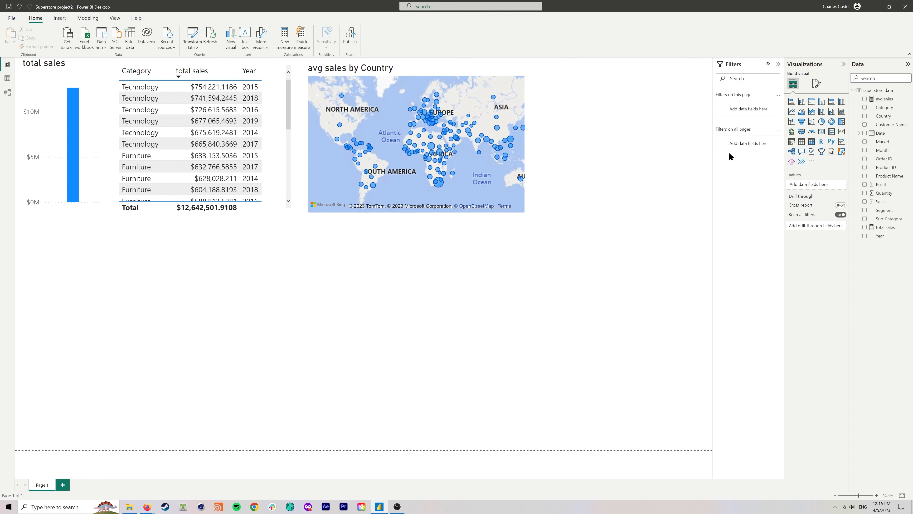
pyautogui.click(801, 142)
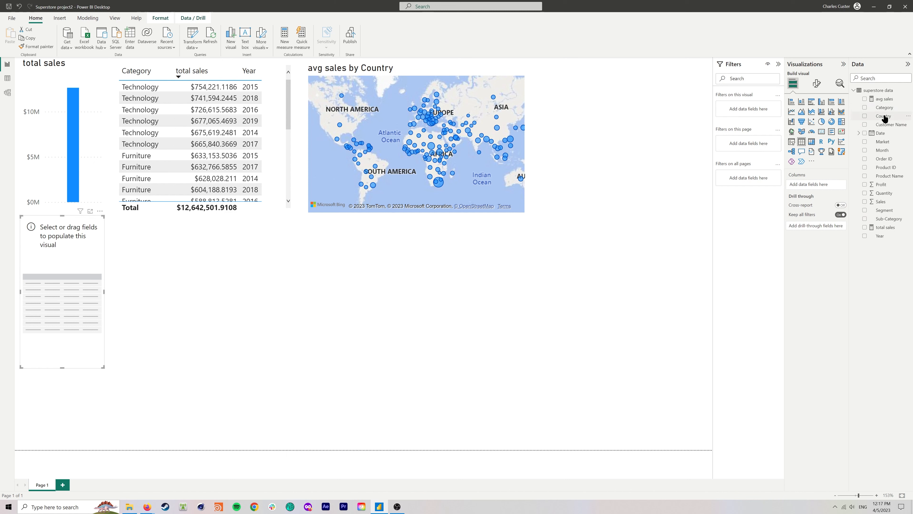
pyautogui.moveTo(884, 118); pyautogui.dragTo(72, 302)
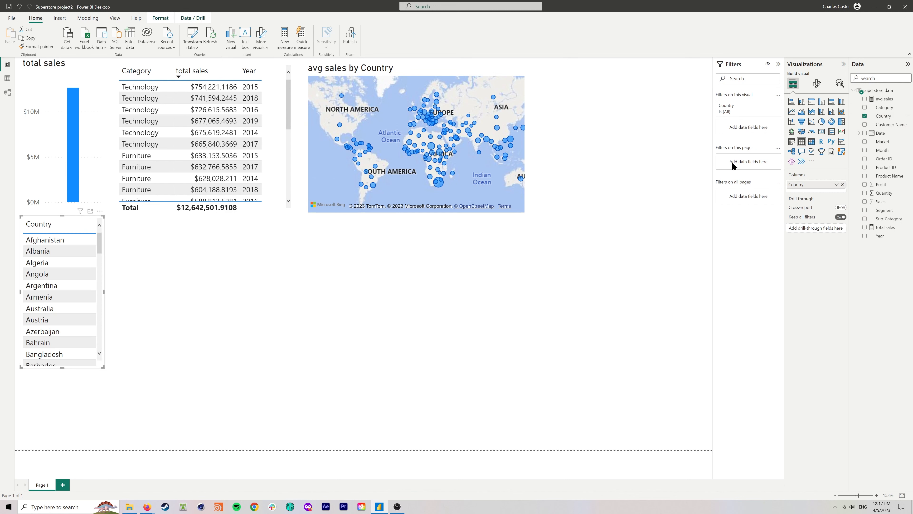
pyautogui.moveTo(883, 98); pyautogui.dragTo(198, 297)
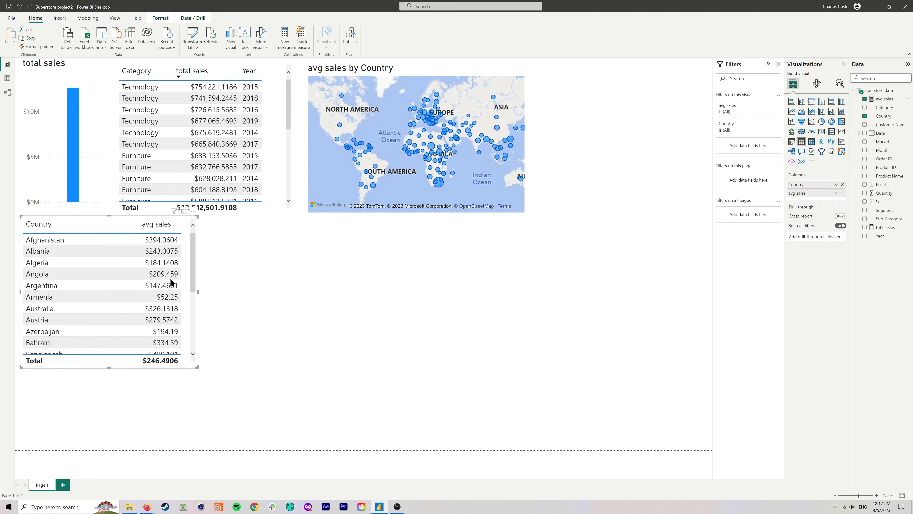
pyautogui.click(145, 232)
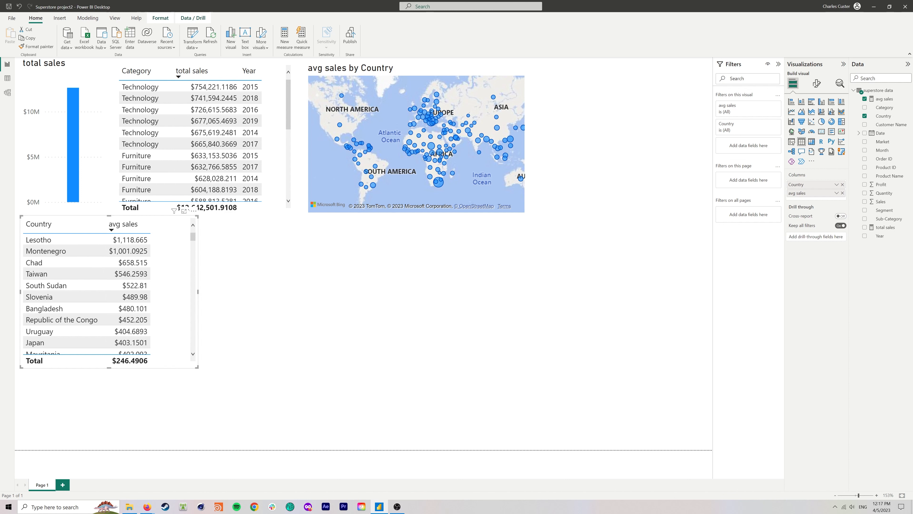
# - Switch to the Dataquest project and read the next page's instructions, Compute the Net Profit for 2016 by Segment
pyautogui.click(147, 507)
pyautogui.moveTo(381, 82); pyautogui.dragTo(326, 33)
pyautogui.click(261, 68)
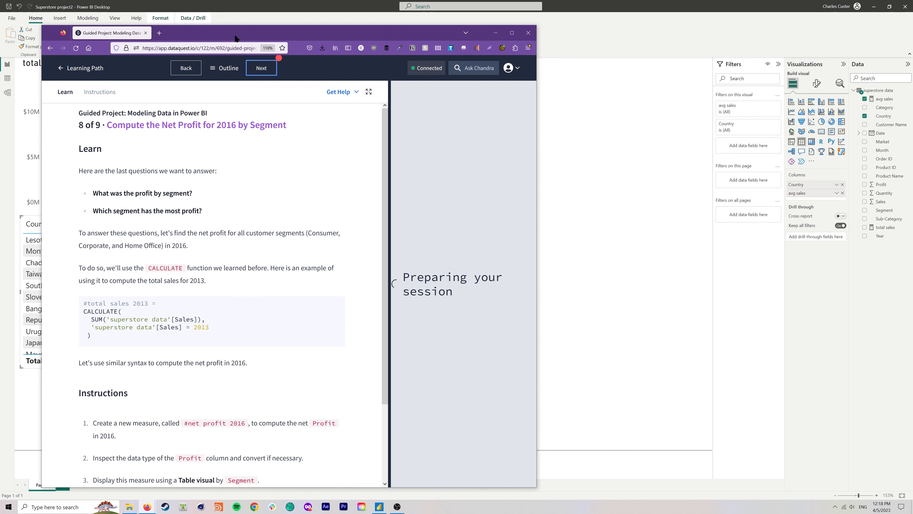
pyautogui.moveTo(236, 38); pyautogui.dragTo(0, 104)
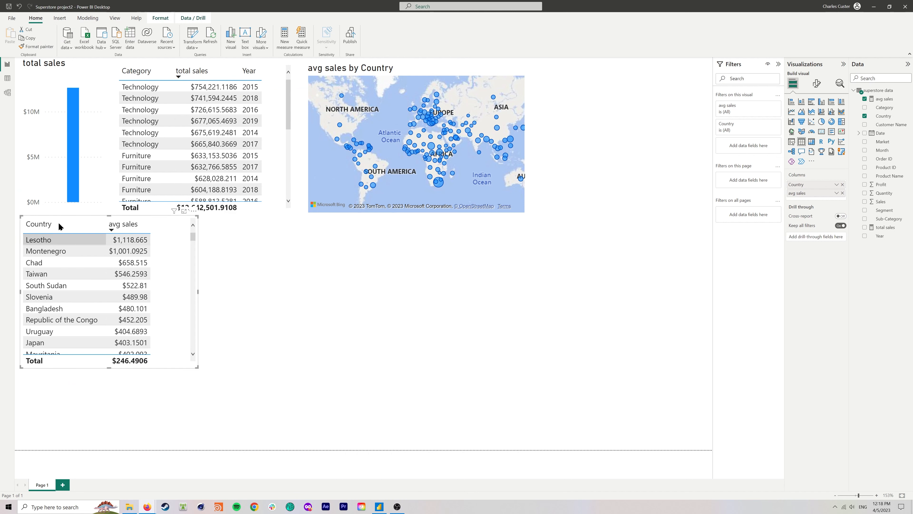
# - Start a measure named net profit 2016 in the superstore data table, using CALCULATE with the SUM of 'superstore data'[Profit] as its expression
pyautogui.click(8, 80)
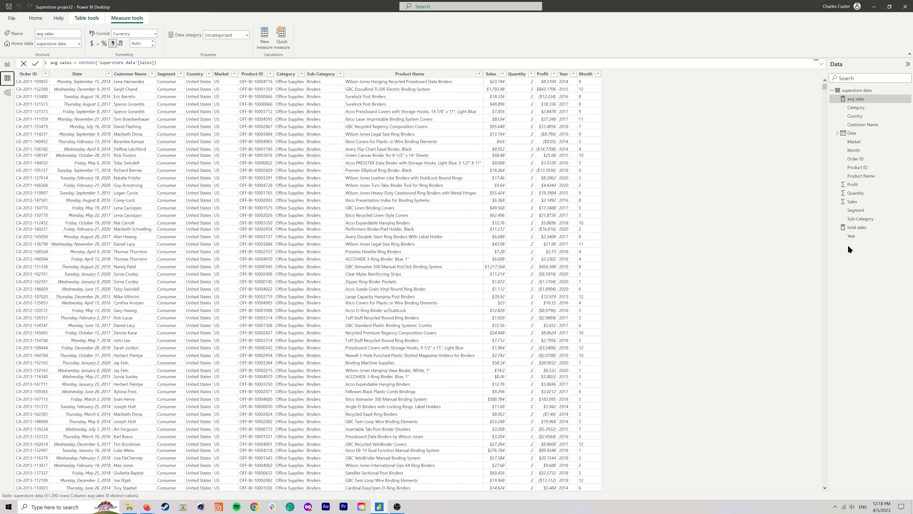
pyautogui.click(909, 185)
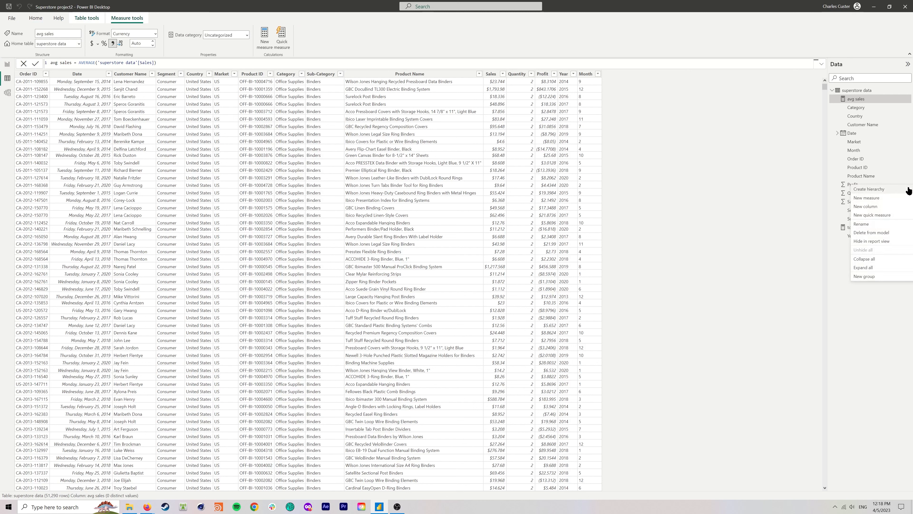
pyautogui.click(888, 198)
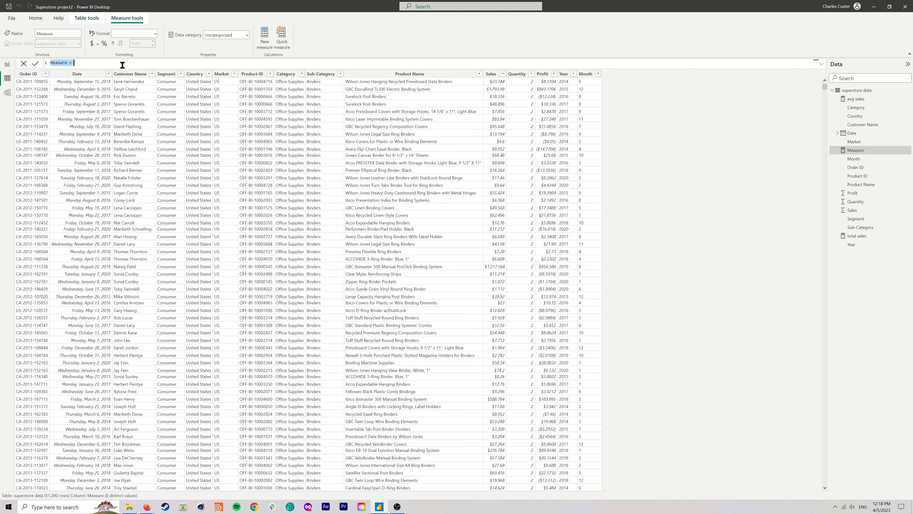
pyautogui.write('net profit 2016 = CAL')
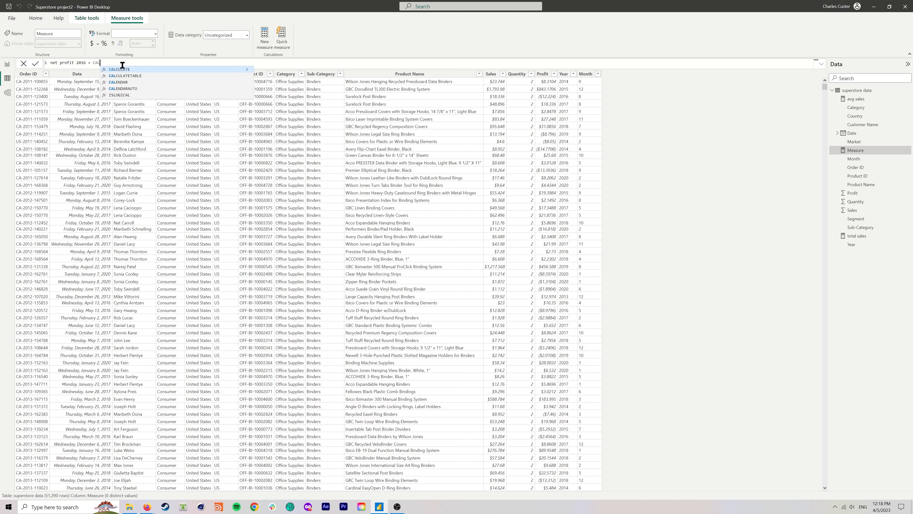
pyautogui.press('Tab')
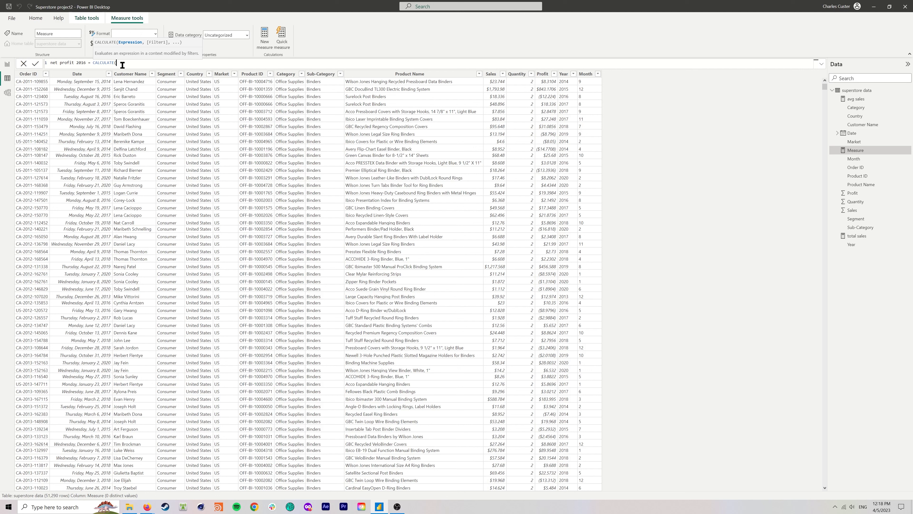
pyautogui.write('su')
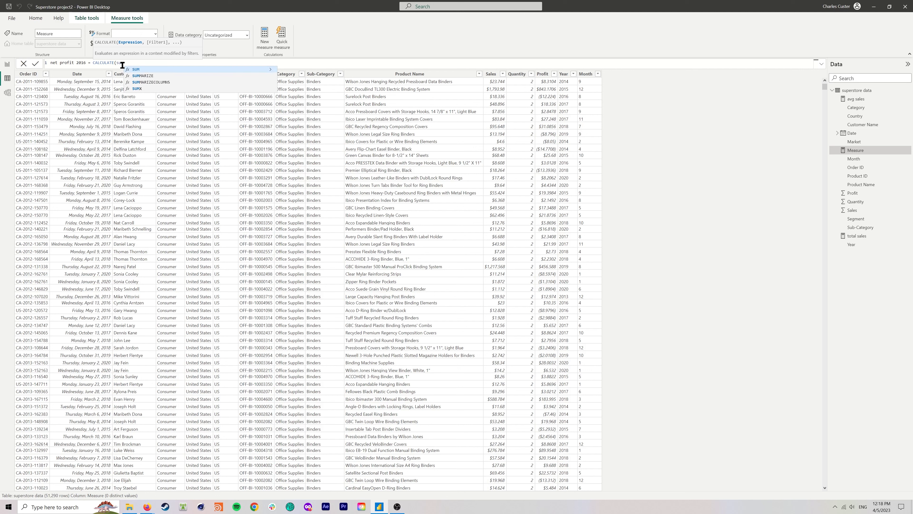
pyautogui.press('Tab')
pyautogui.scroll(-2, 176, 115)
pyautogui.click(179, 109)
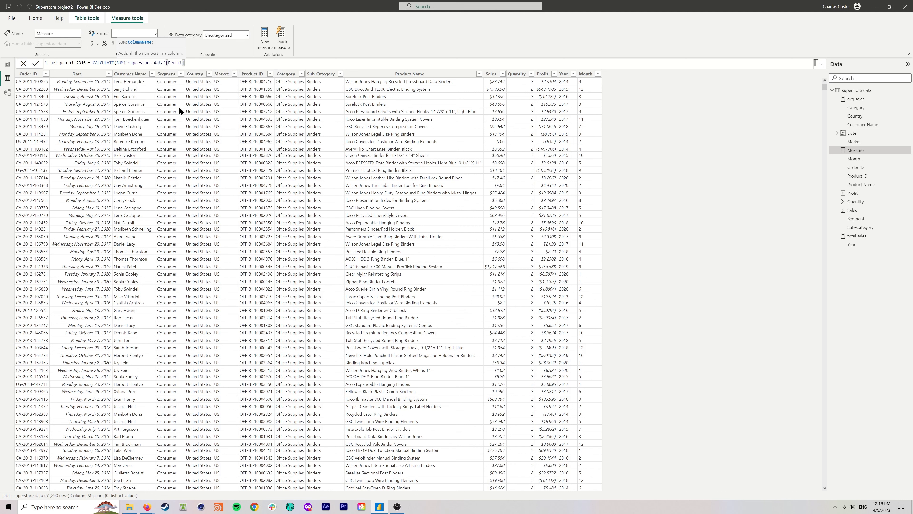
# - Complete the net profit 2016 formula with the filter 'superstore data'[Year] = "2016" and commit the measure
pyautogui.write('),')
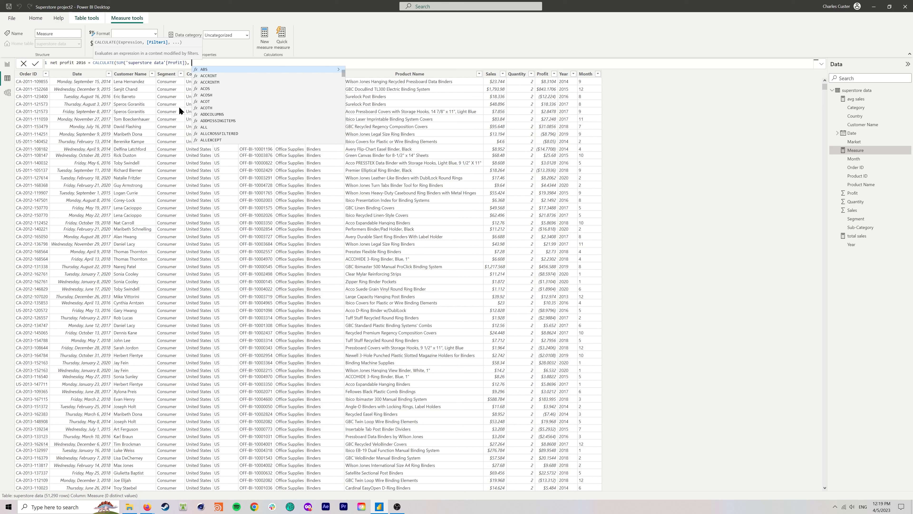
pyautogui.write("'su")
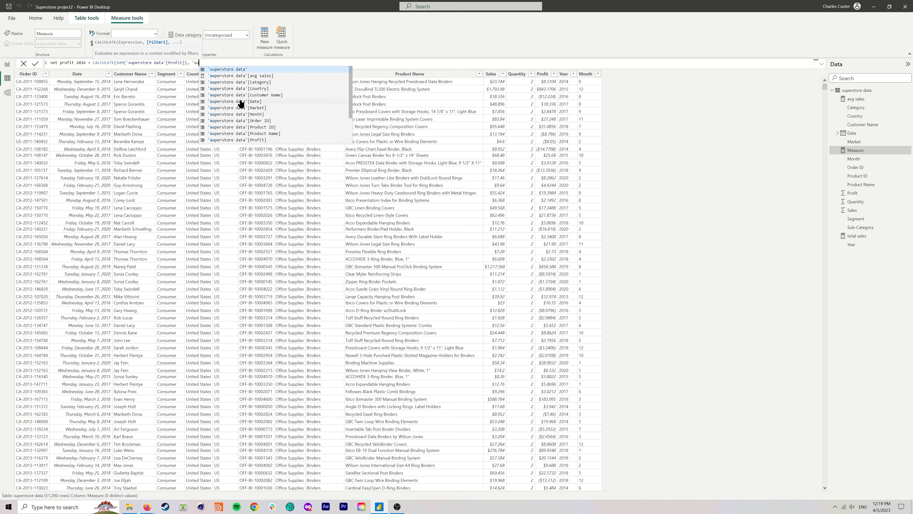
pyautogui.scroll(-2, 240, 121)
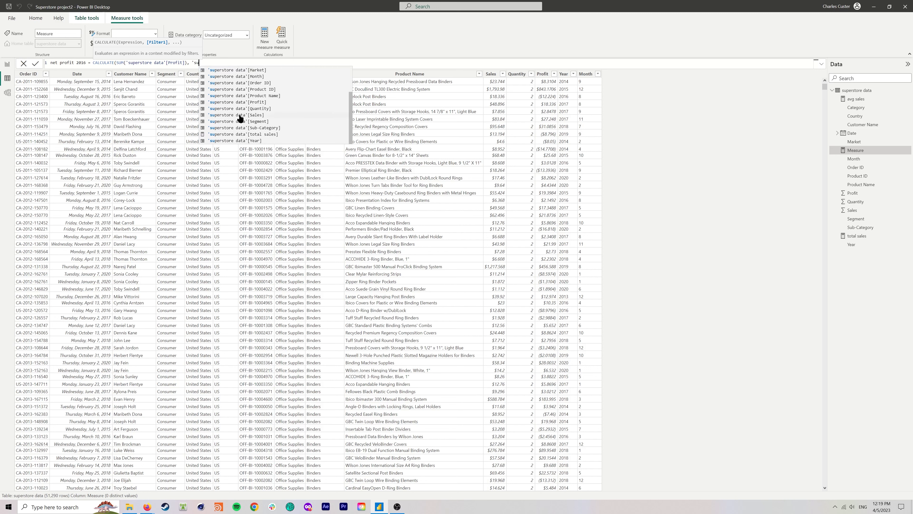
pyautogui.click(239, 141)
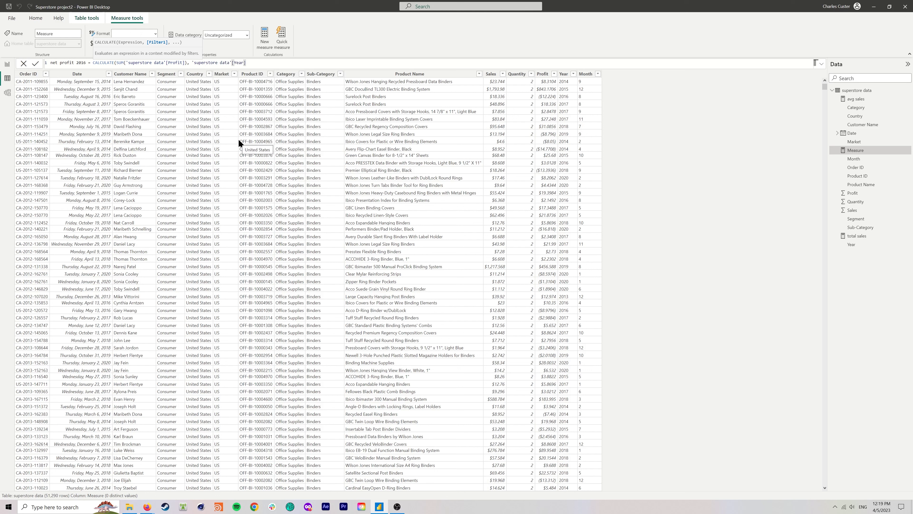
pyautogui.write('= "2016")')
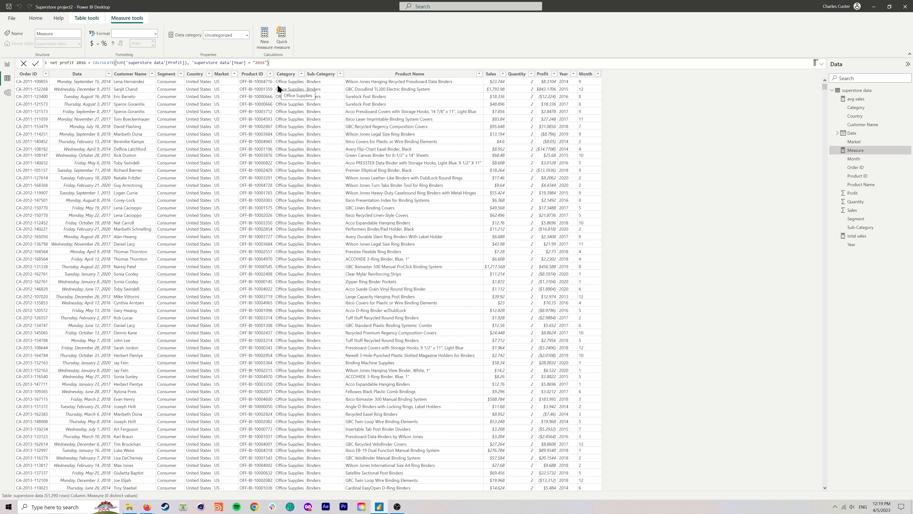
pyautogui.press('Return')
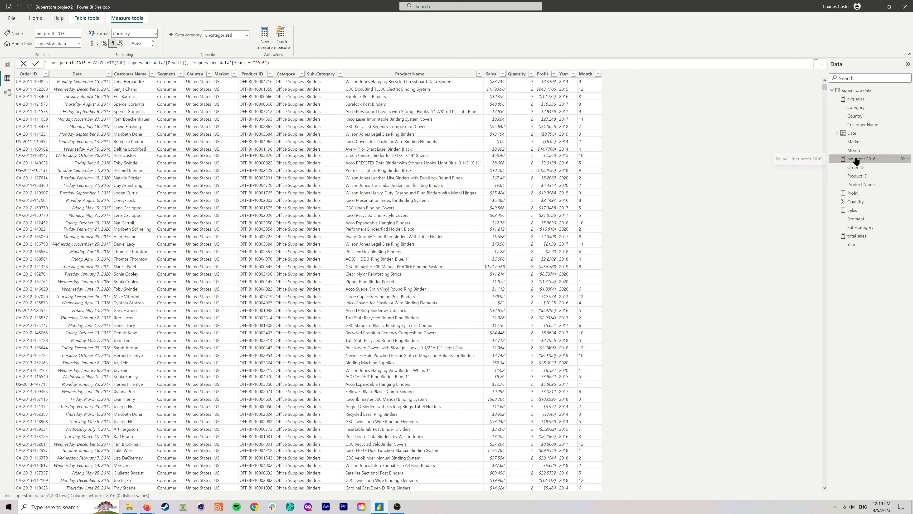
# - Return to the report and add an empty table visual beside the country average sales table
pyautogui.click(7, 65)
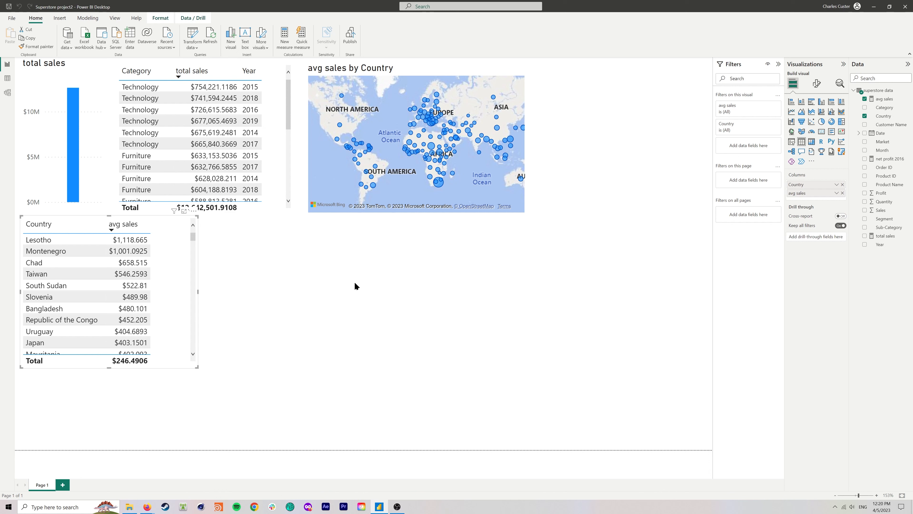
pyautogui.click(299, 314)
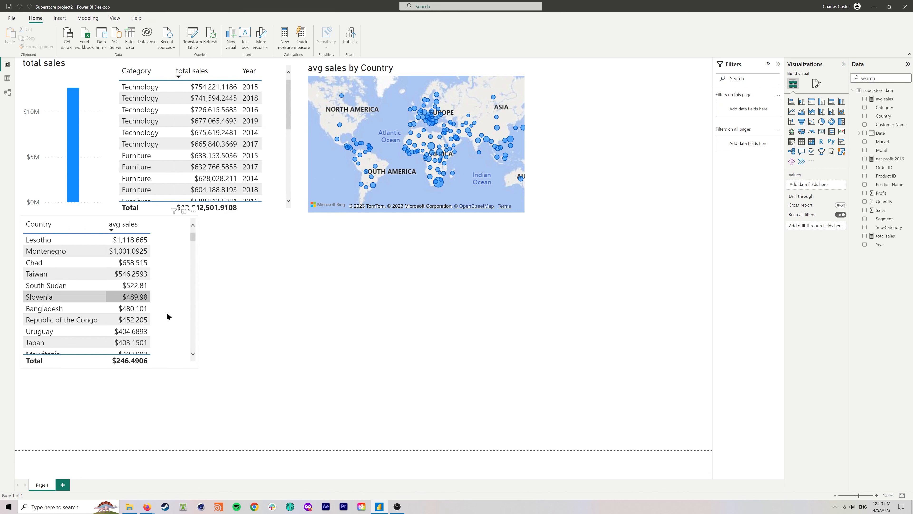
pyautogui.click(801, 142)
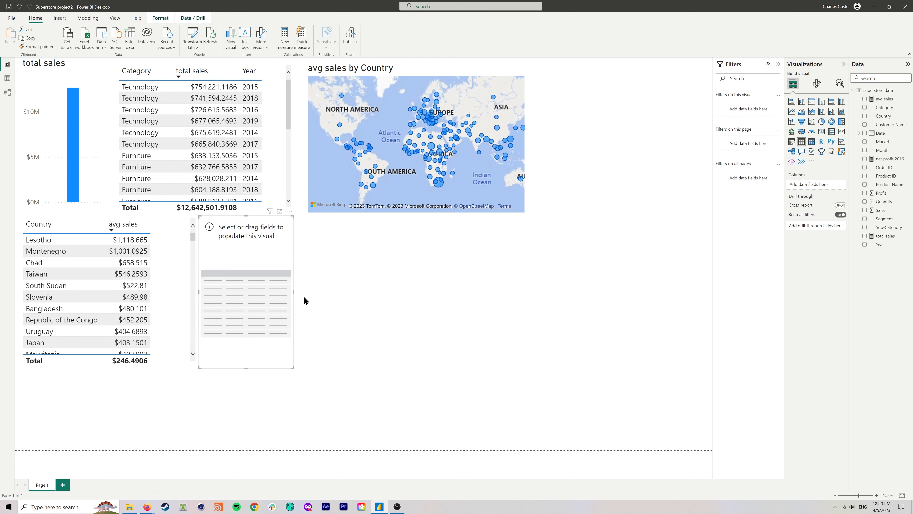
# - Widen the empty table visual and fill it with the Segment field and the net profit 2016 measure
pyautogui.moveTo(293, 292); pyautogui.dragTo(387, 292)
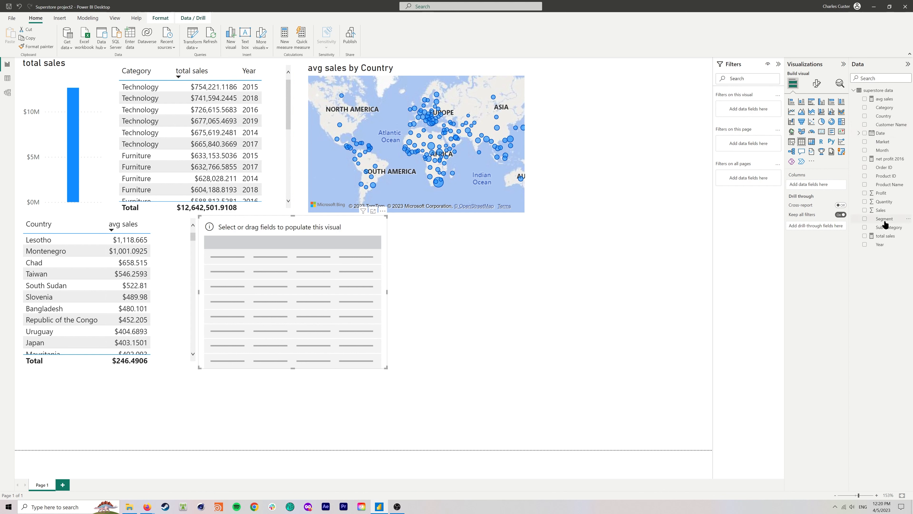
pyautogui.moveTo(884, 219); pyautogui.dragTo(304, 301)
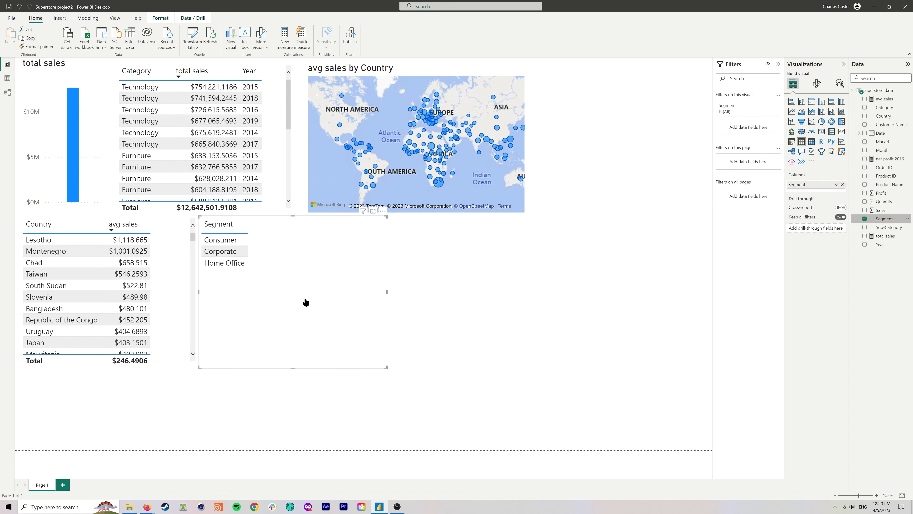
pyautogui.moveTo(889, 159); pyautogui.dragTo(377, 292)
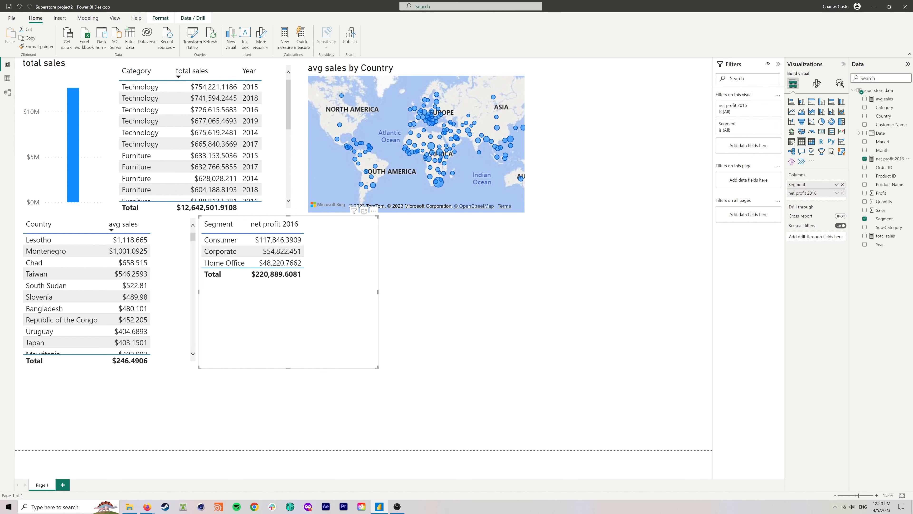
# - Switch to the Dataquest project, read its last page, Next Steps, down to the optional instructions, and return to the Power BI report
pyautogui.moveTo(0, 259); pyautogui.dragTo(261, 39)
pyautogui.click(243, 77)
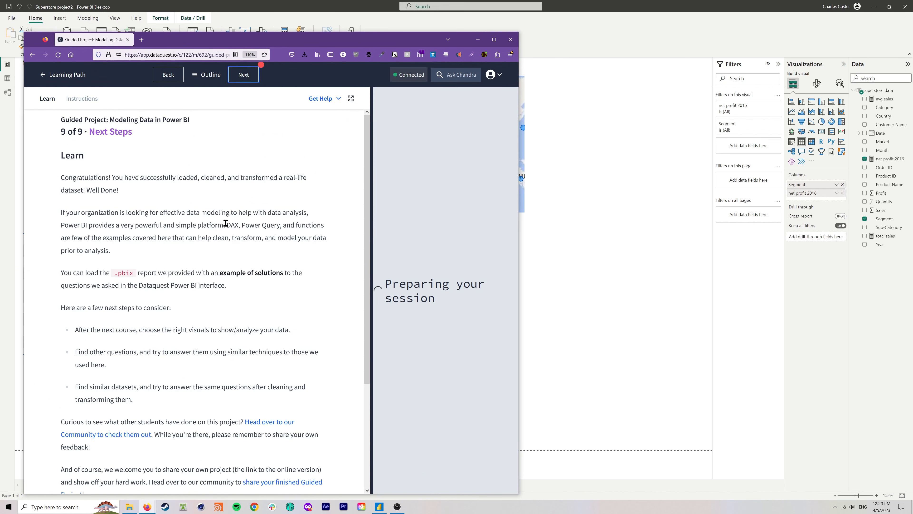
pyautogui.scroll(-3, 226, 226)
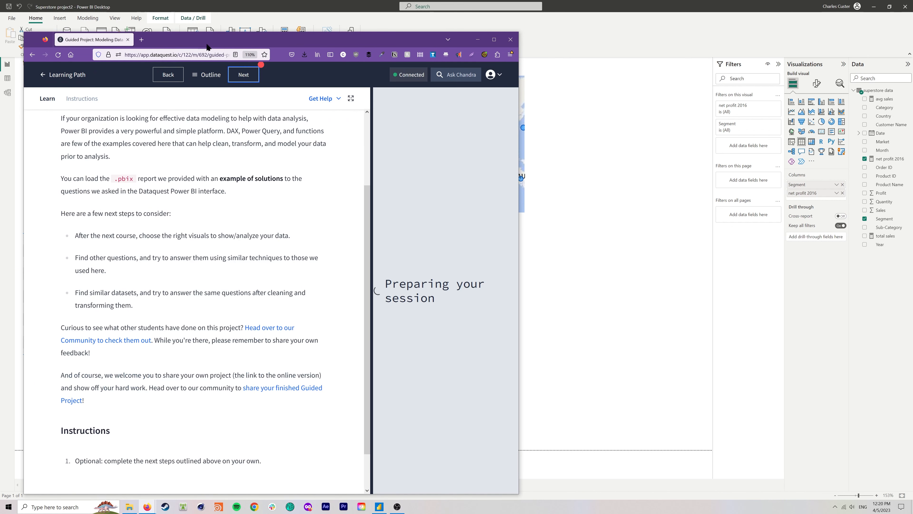
pyautogui.moveTo(213, 41); pyautogui.dragTo(212, 35)
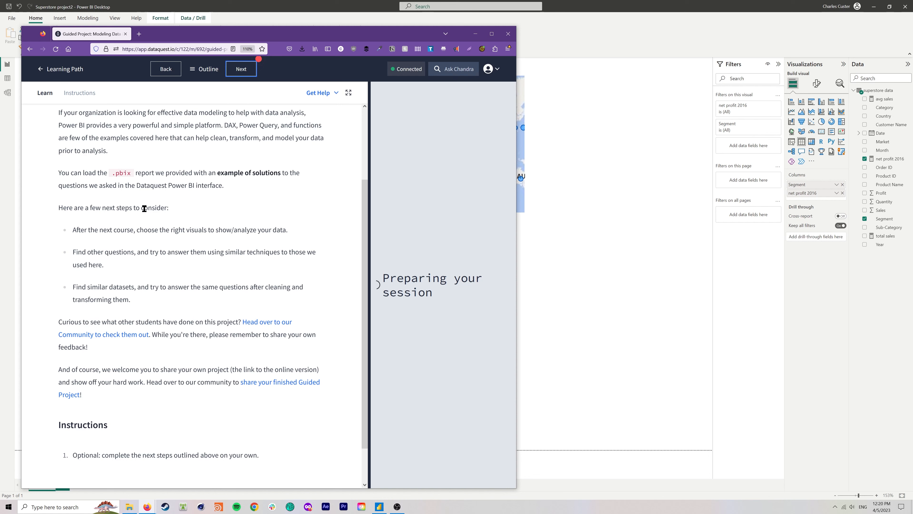
pyautogui.moveTo(171, 38); pyautogui.dragTo(0, 172)
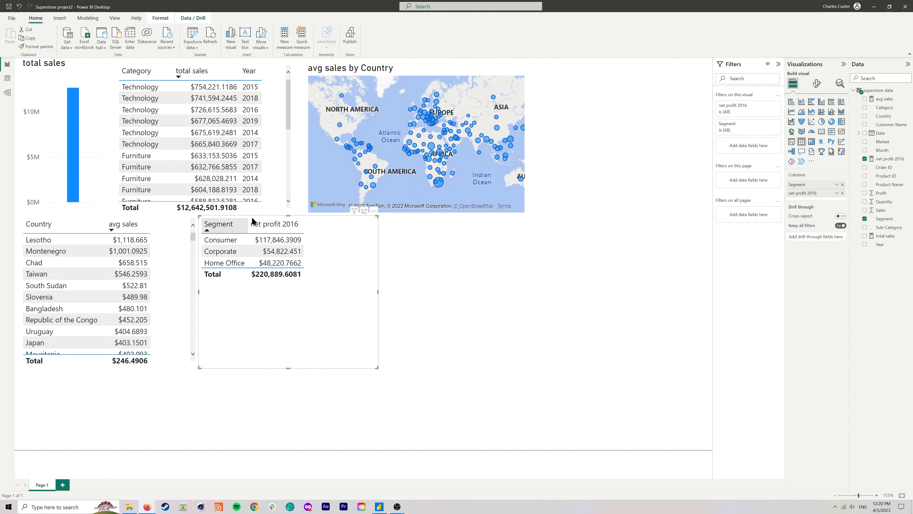
# - Shift the segment net profit table and the category sales table slightly, and sort the country average sales table alphabetically by Country
pyautogui.moveTo(325, 230); pyautogui.dragTo(339, 241)
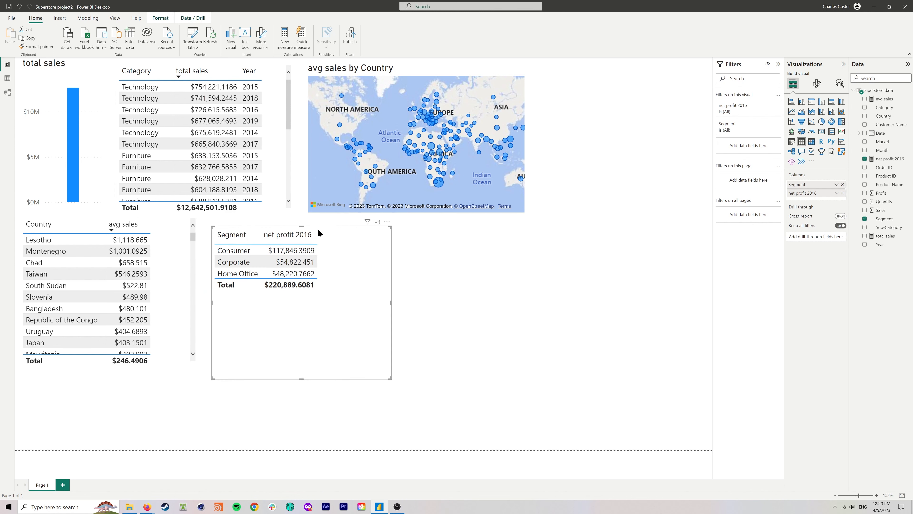
pyautogui.moveTo(161, 212)
pyautogui.mouseDown()
pyautogui.moveTo(163, 229)
pyautogui.moveTo(164, 213)
pyautogui.mouseUp()
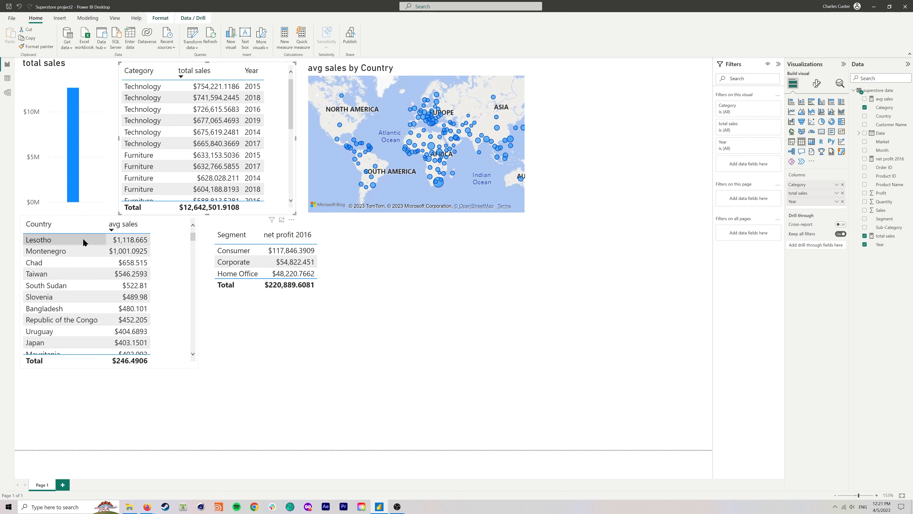
pyautogui.click(80, 220)
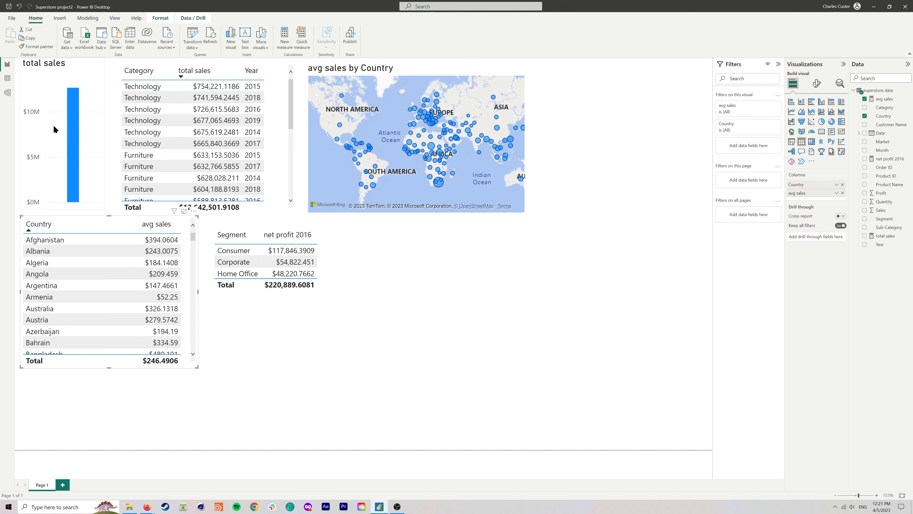
# - Switch to the Data view to examine the superstore data table
pyautogui.click(8, 78)
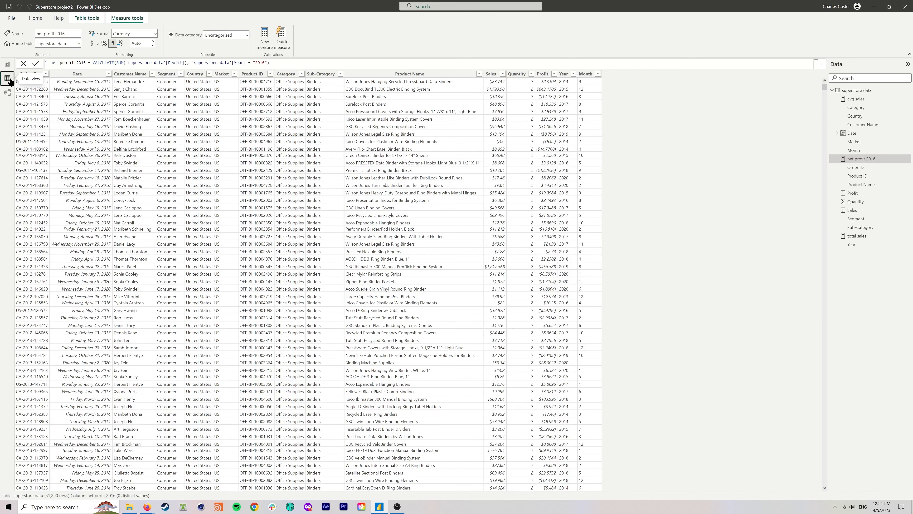